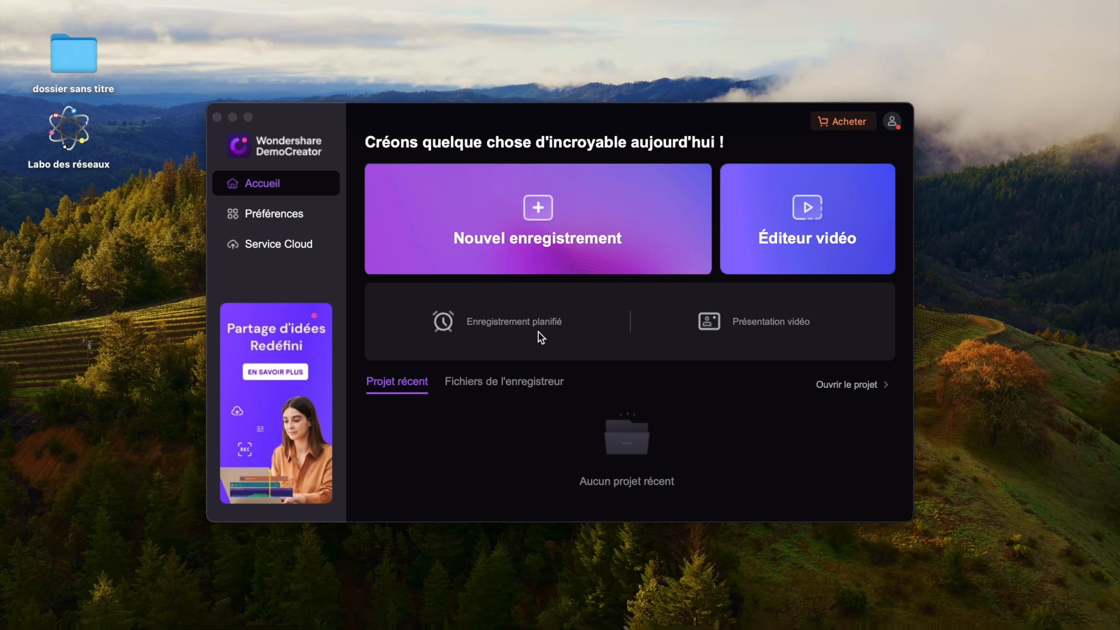
- Start setting up a new recording and extend the custom capture area to the desktop's upper-left corner, sized 2880 × 1642
click(546, 212)
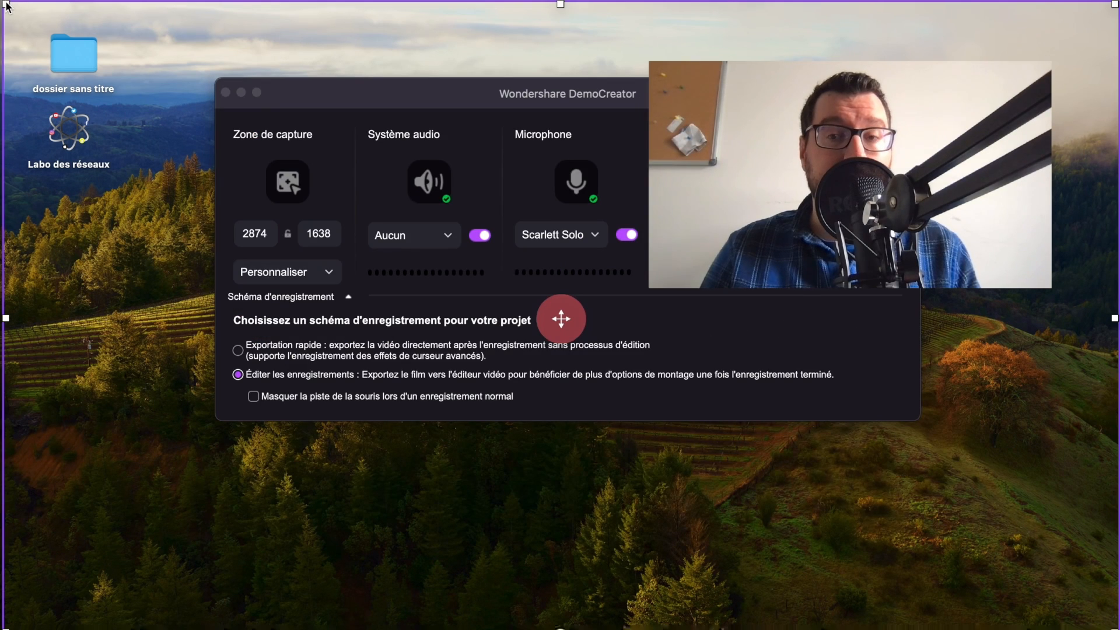
click(414, 95)
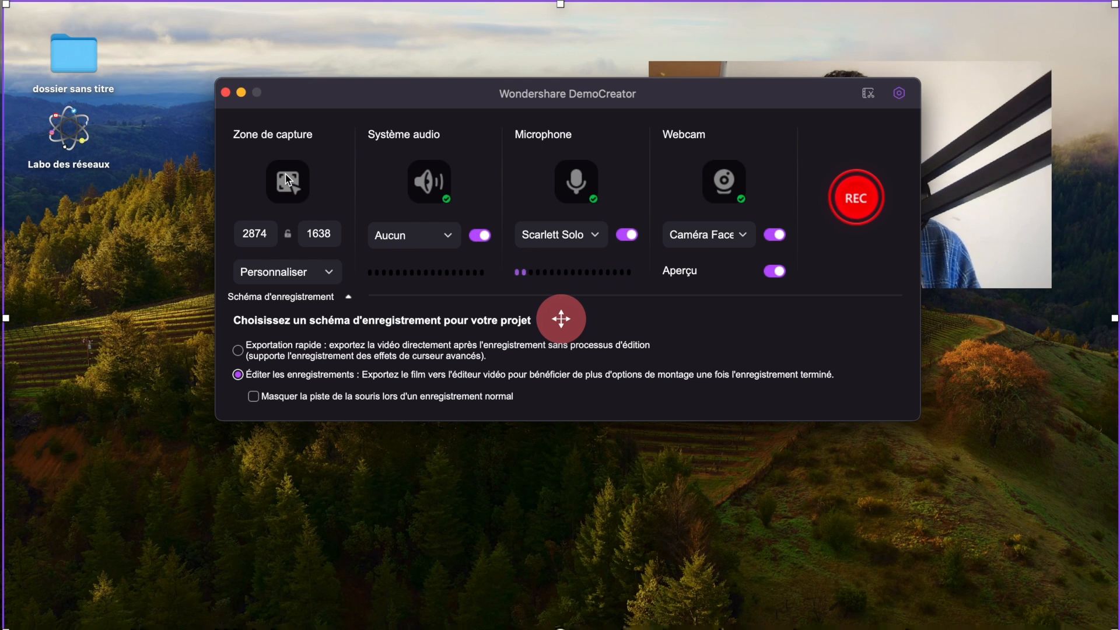
mouse_move(6, 4)
mouse_down()
mouse_move(277, 63)
mouse_move(545, 322)
mouse_move(768, 467)
mouse_move(171, 120)
mouse_move(5, 7)
mouse_move(521, 117)
mouse_move(850, 387)
mouse_move(883, 443)
mouse_move(518, 200)
mouse_move(229, 82)
mouse_move(24, 24)
mouse_move(0, 0)
mouse_move(144, 96)
mouse_move(1, 2)
mouse_up()
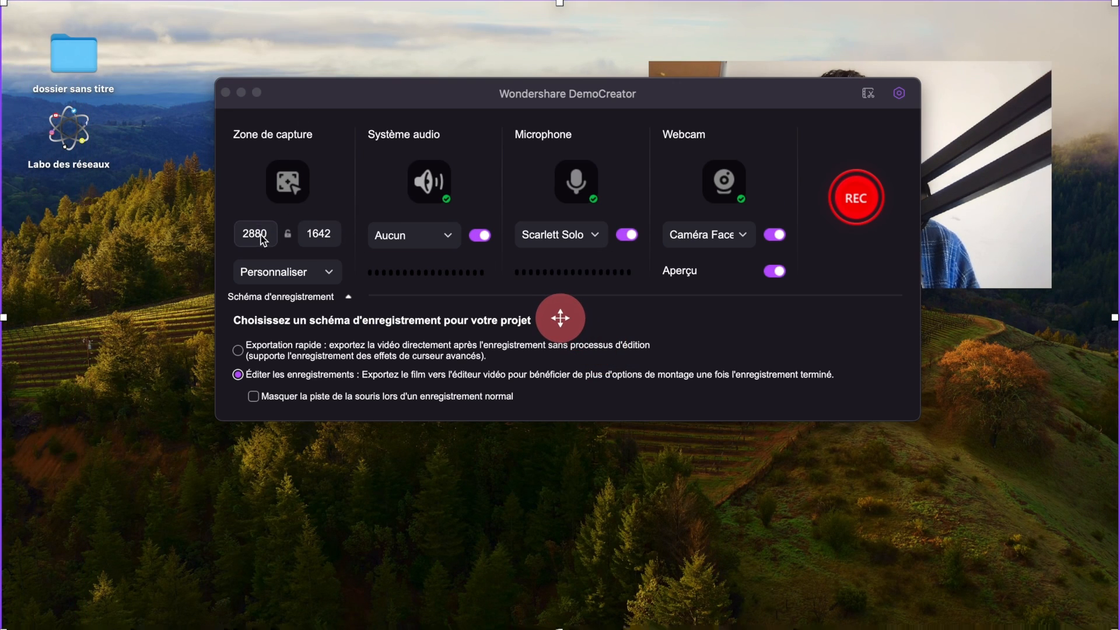
- Try the 9:16 portrait capture preset and reposition its frame, then stretch the area to 2868 × 1632 over nearly the whole desktop
click(330, 271)
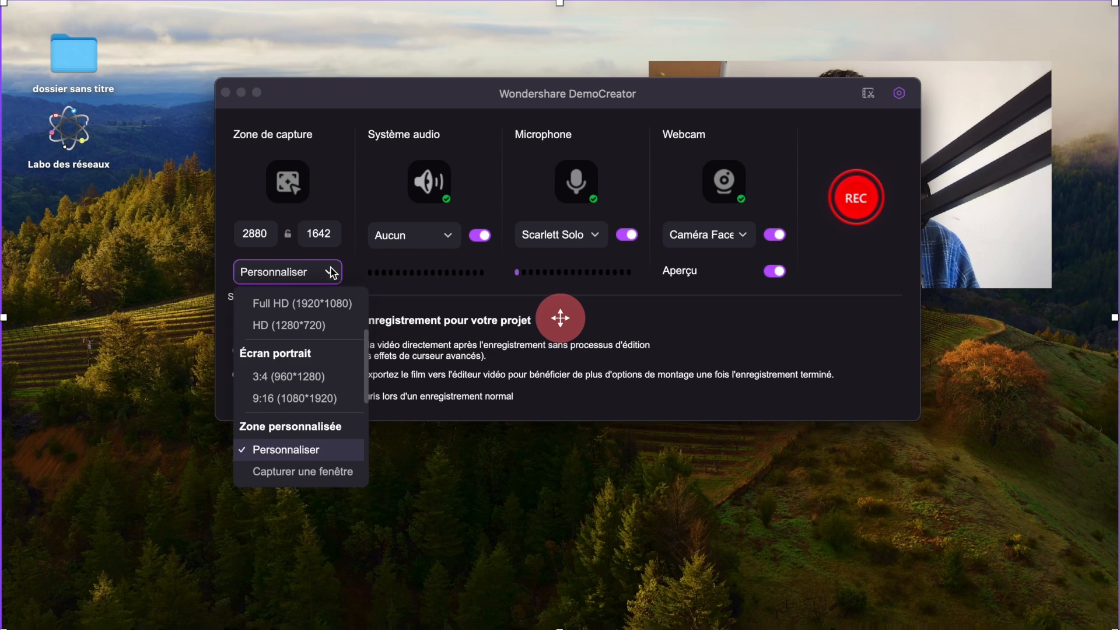
click(324, 399)
drag(557, 347, 348, 318)
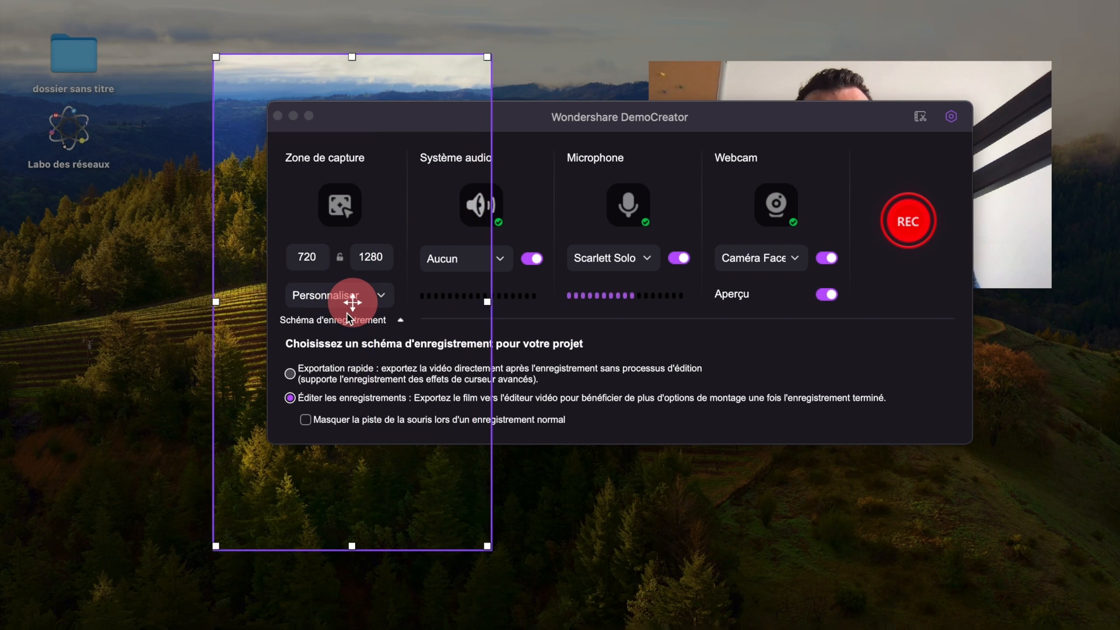
drag(216, 58, 4, 2)
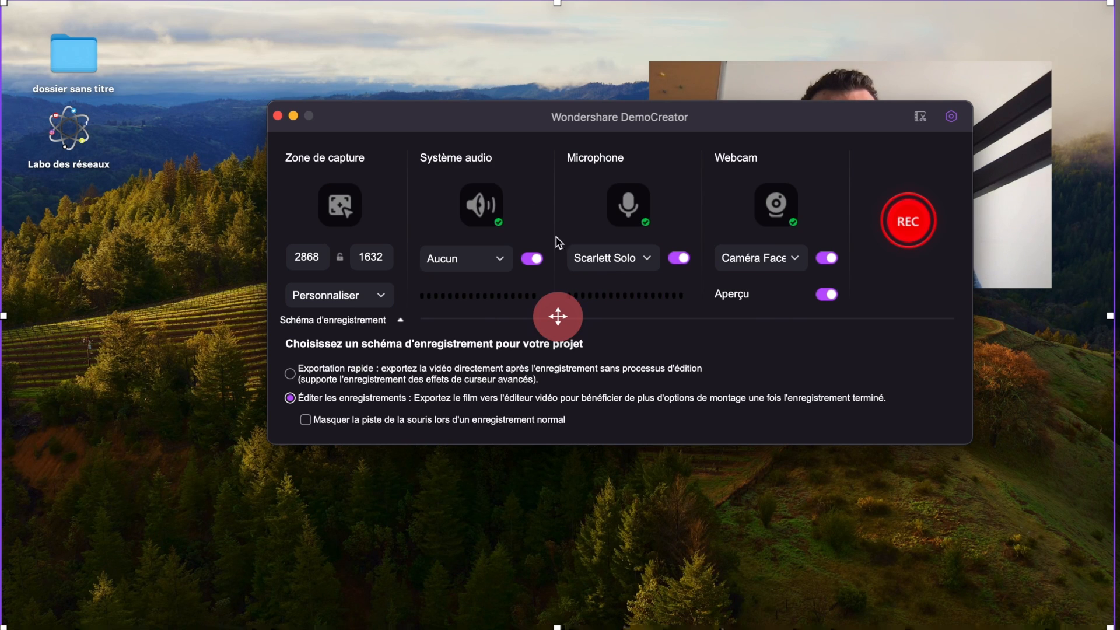
- Switch system audio capture off and back on
click(534, 258)
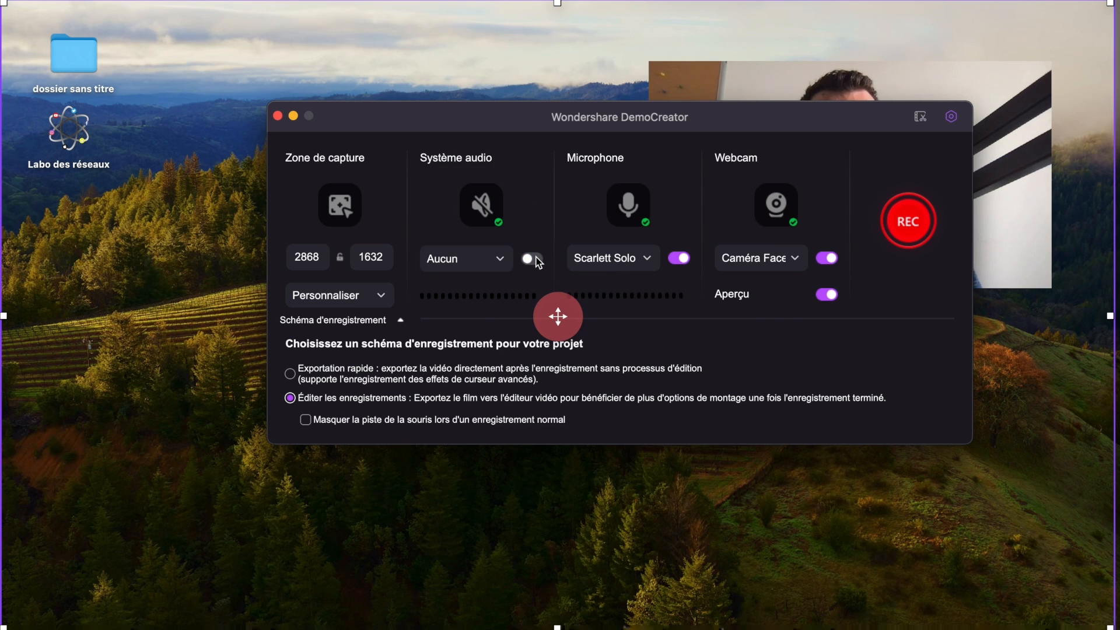
click(534, 259)
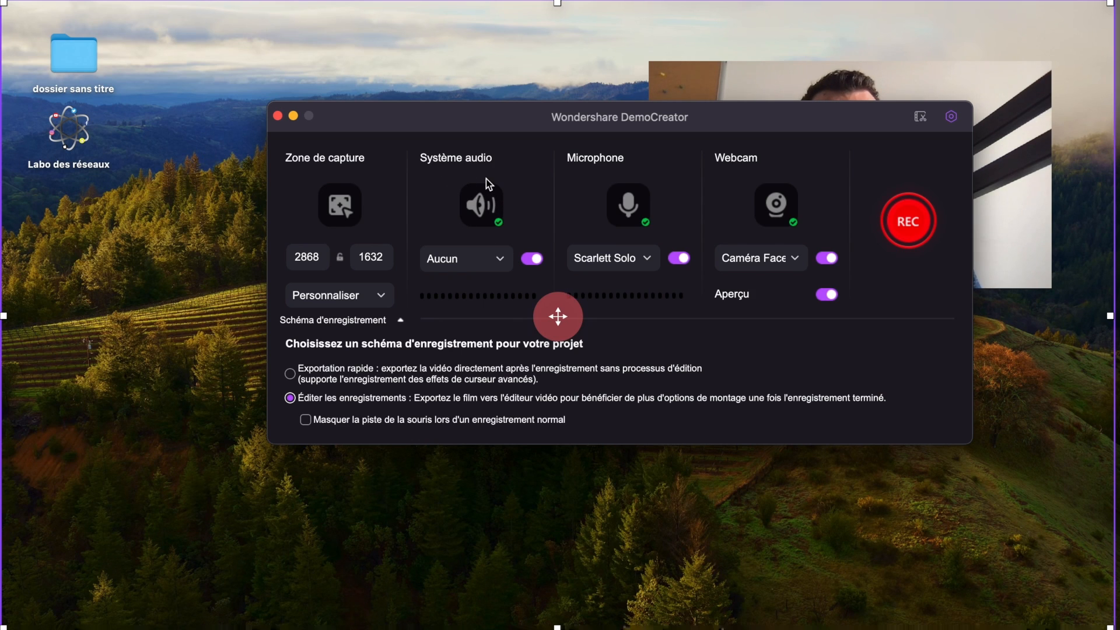
click(537, 260)
click(539, 262)
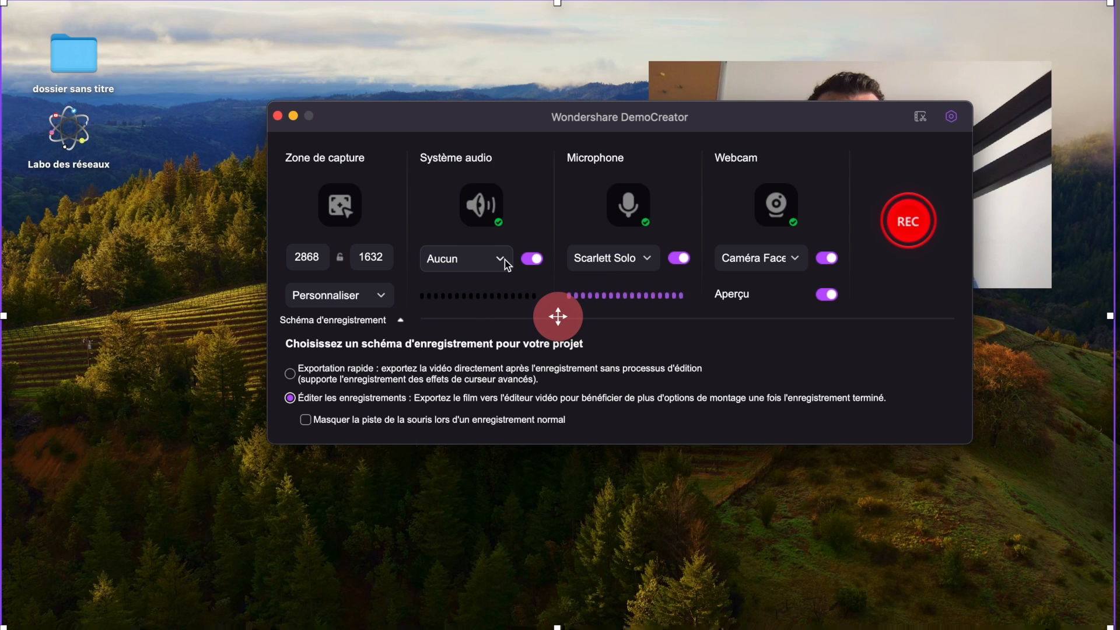
- Check which sources are available for system audio capture
click(505, 260)
click(501, 264)
click(502, 263)
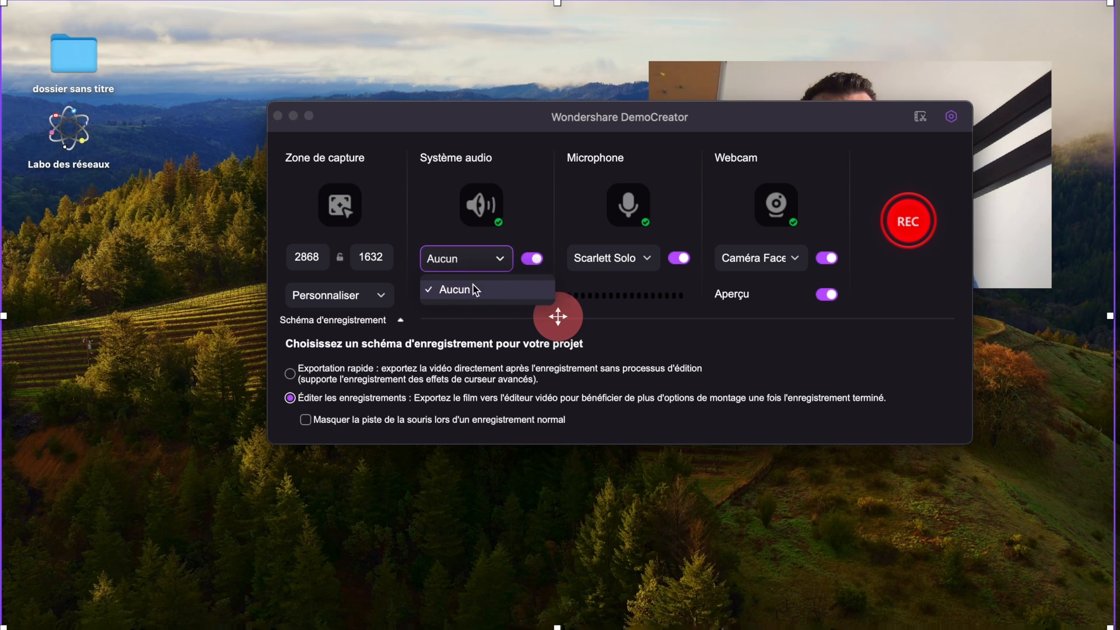
click(500, 256)
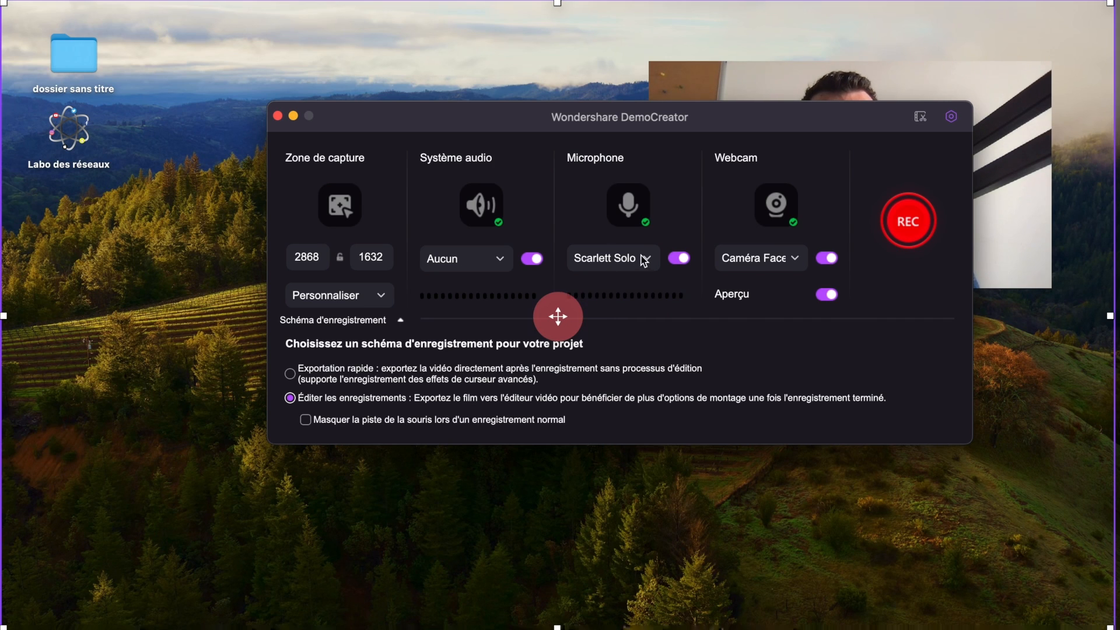
- Switch microphone capture off and back on
click(680, 259)
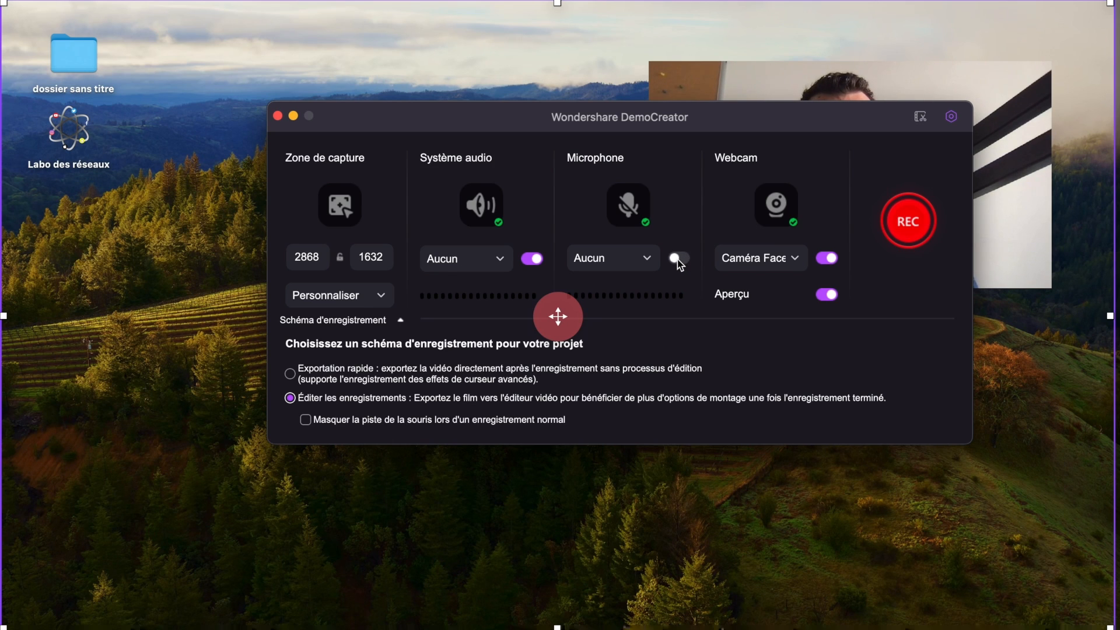
click(678, 261)
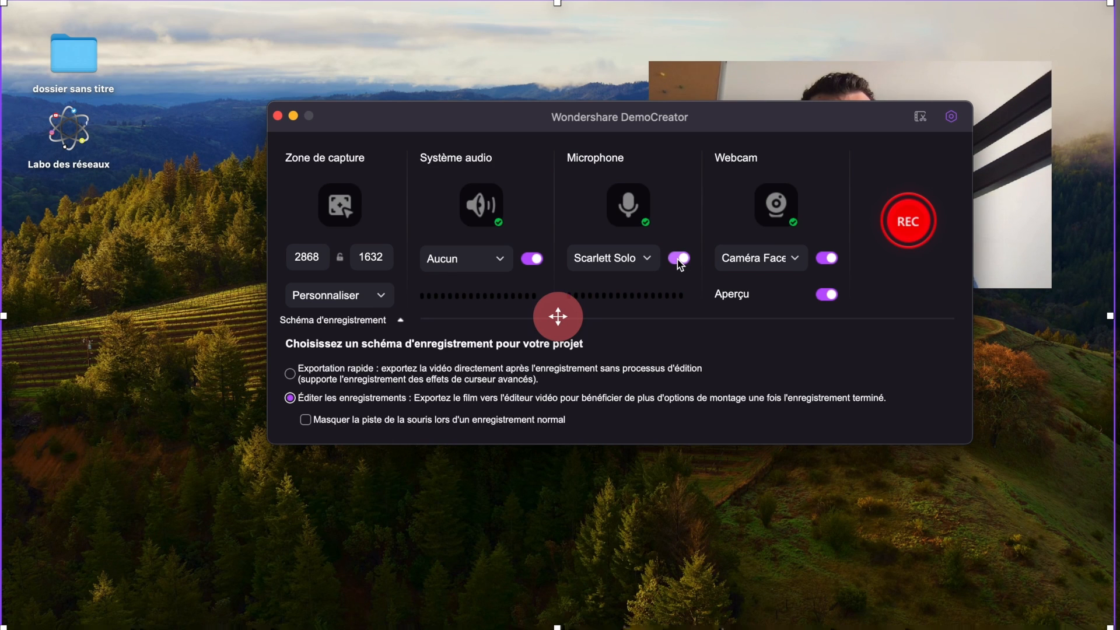
- Bring the webcam preview forward, return to the recording setup, and switch webcam capture off and back on
click(805, 66)
click(783, 67)
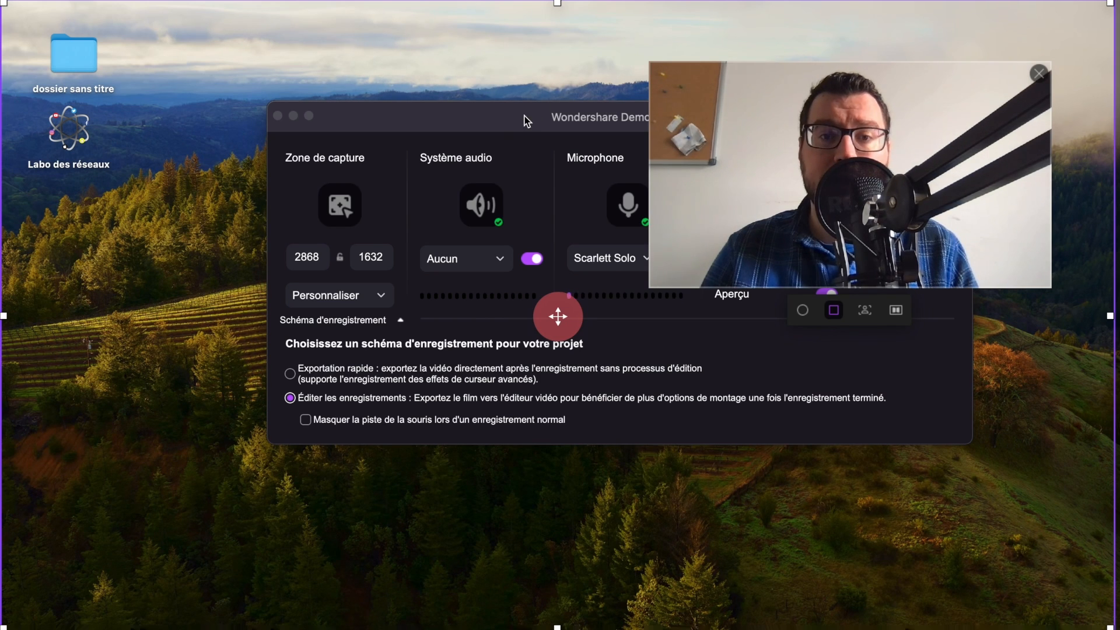
click(576, 116)
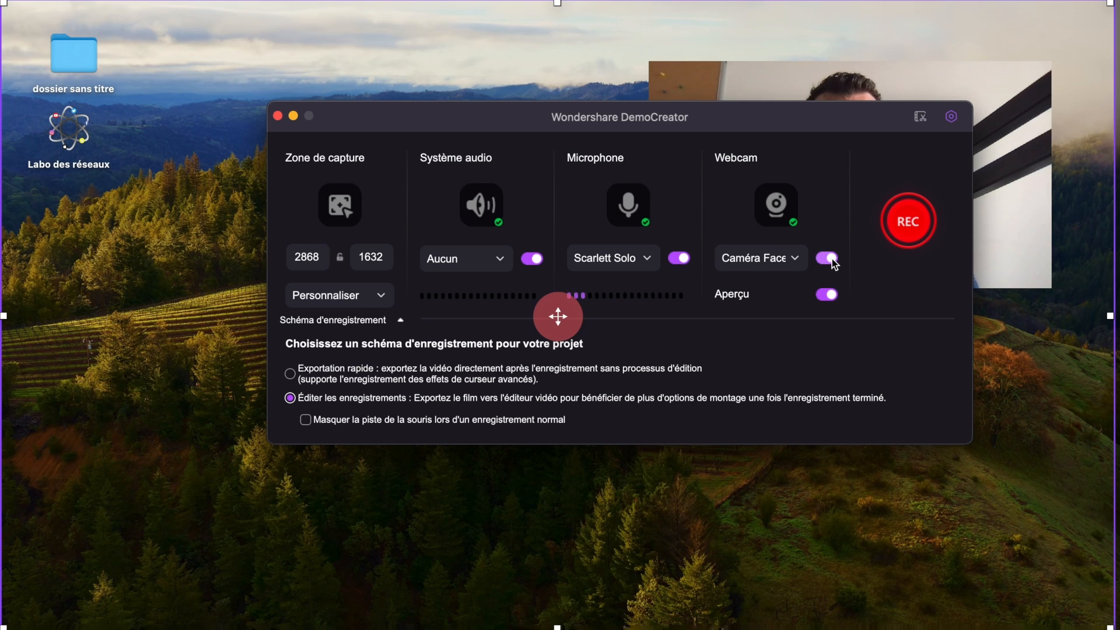
click(828, 258)
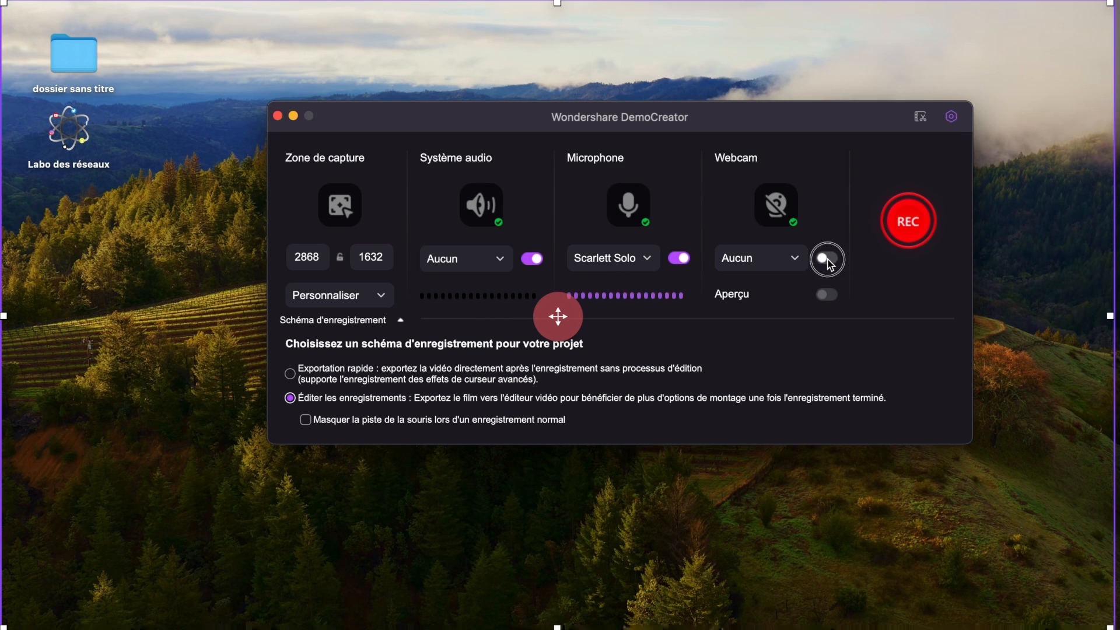
click(830, 263)
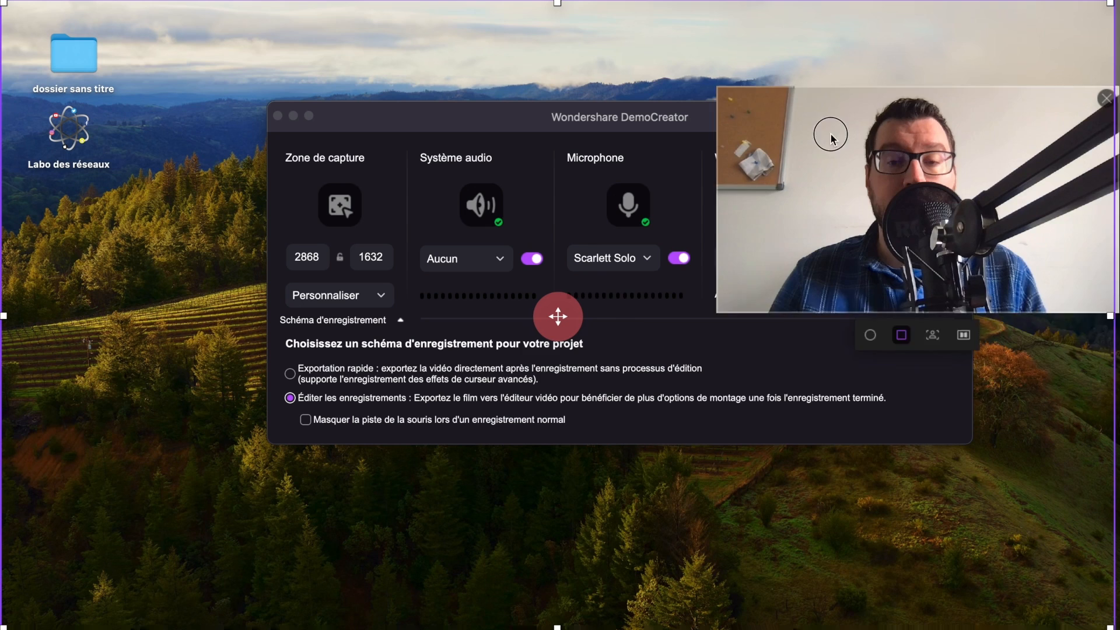
- Make the webcam preview circular, resize it, and place it in the desktop's upper-right corner
drag(833, 138, 805, 373)
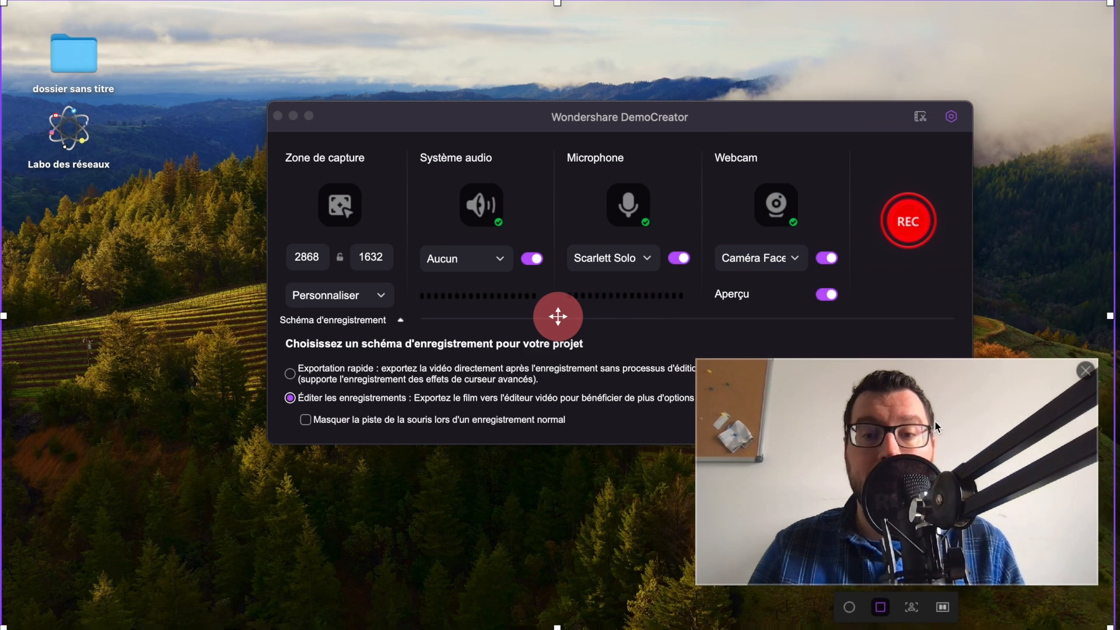
click(850, 608)
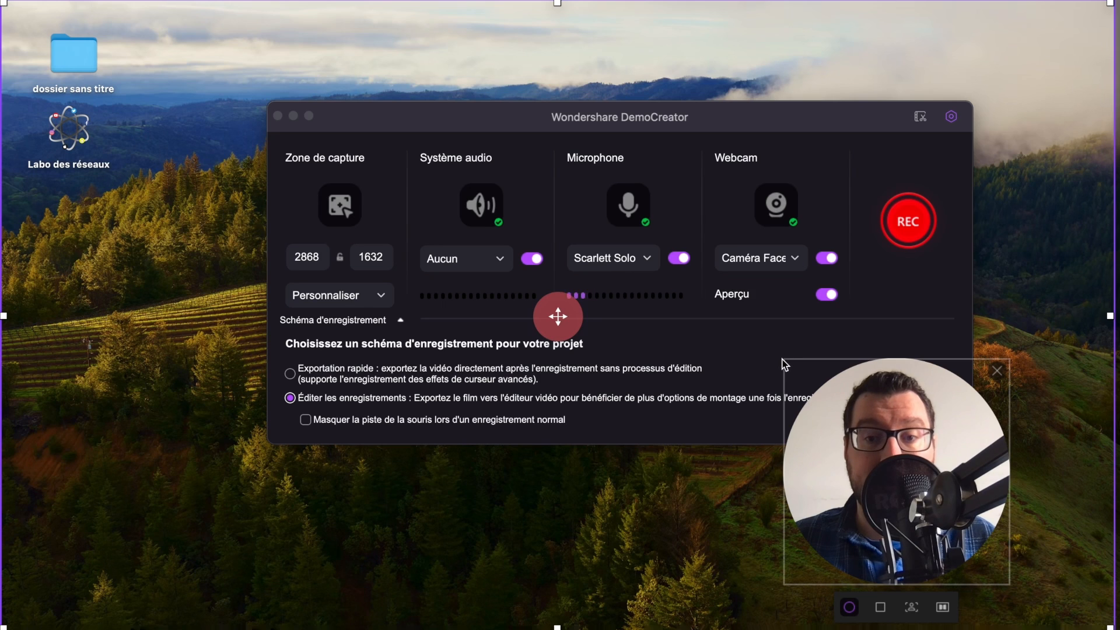
drag(785, 365, 895, 450)
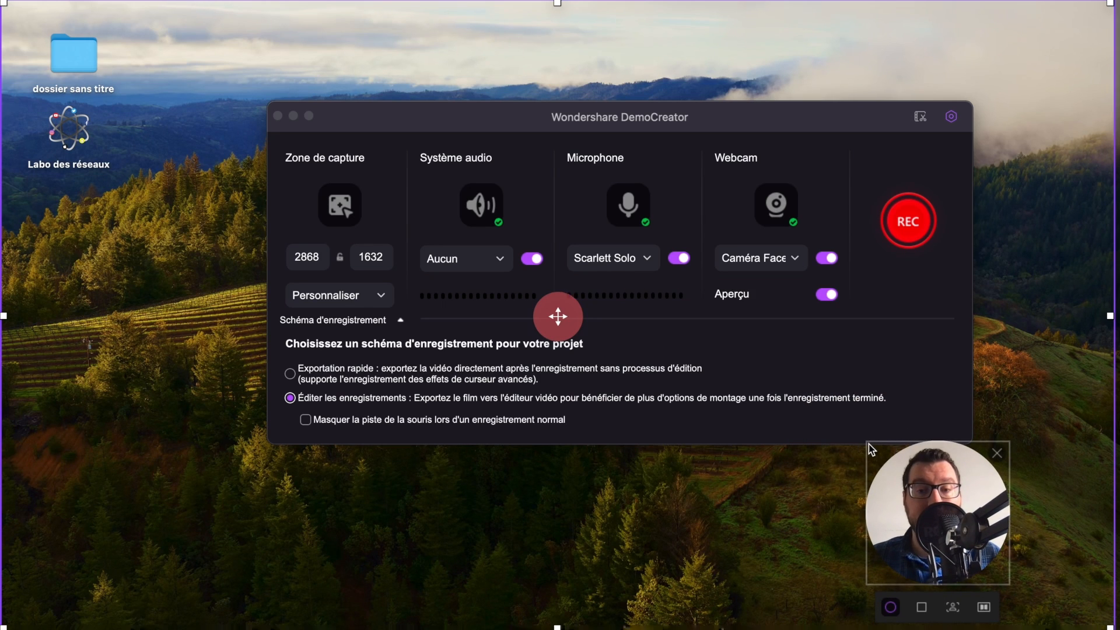
drag(967, 539, 1045, 116)
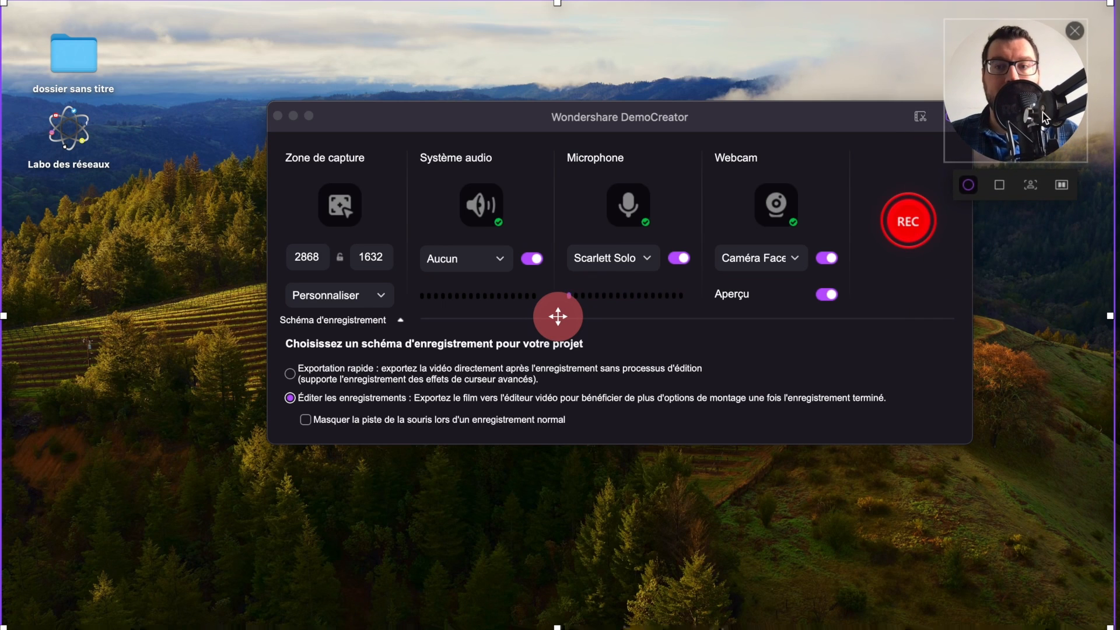
drag(945, 162, 879, 228)
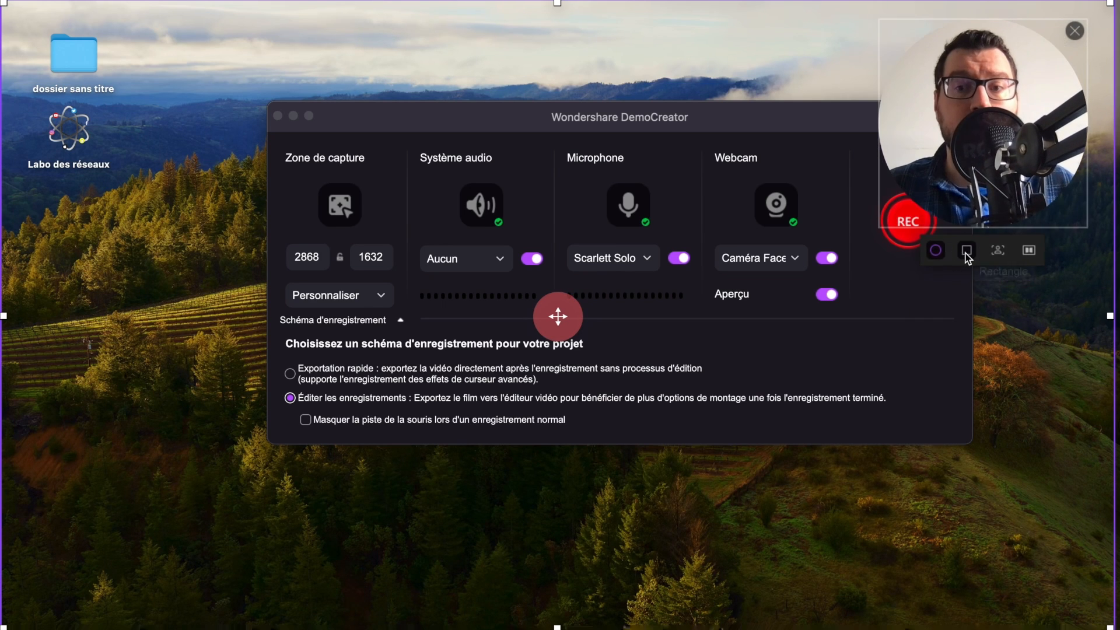
- Give the webcam preview a rectangular shape, mirror its image, and adjust its position near the desktop's upper-right corner
click(966, 255)
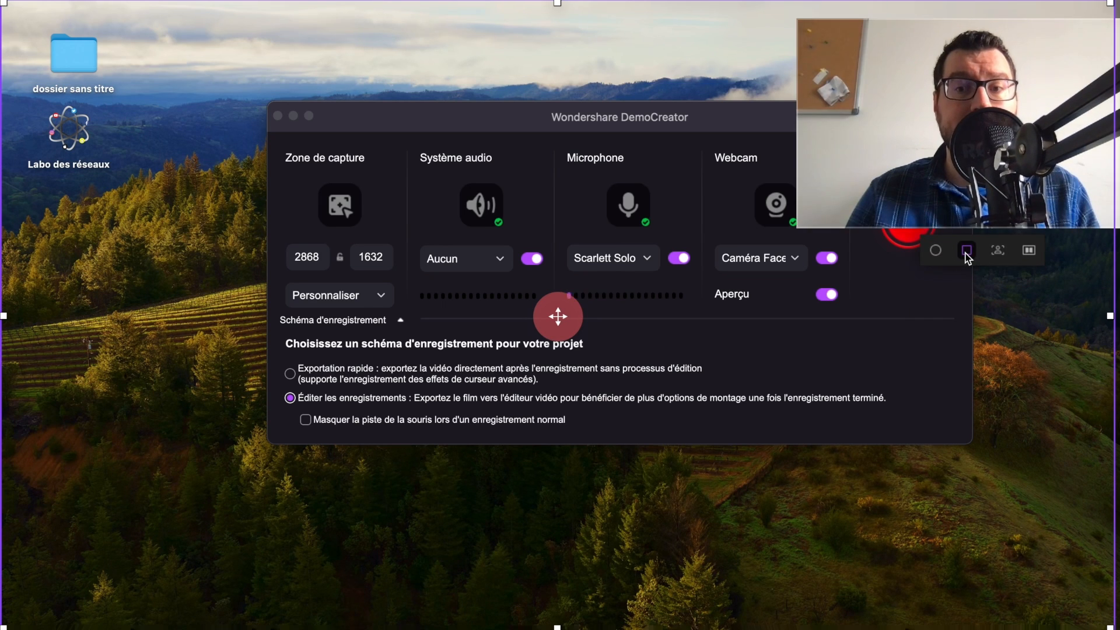
click(1029, 249)
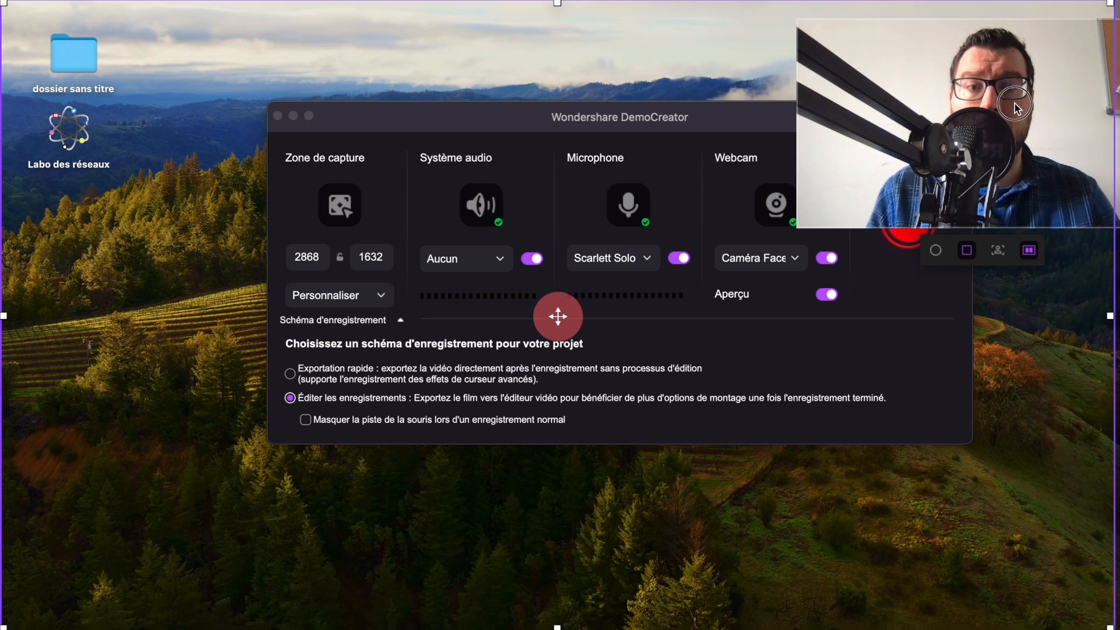
drag(1014, 108, 1057, 78)
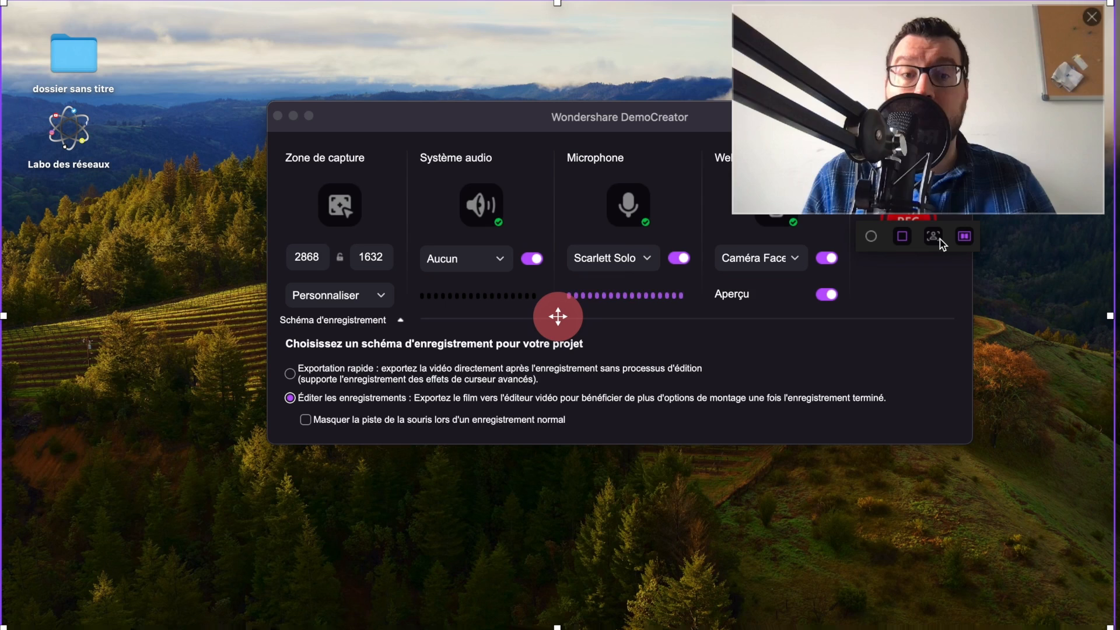
- Remove the background from the webcam preview and move it to the desktop's lower-right corner
click(940, 239)
click(1062, 191)
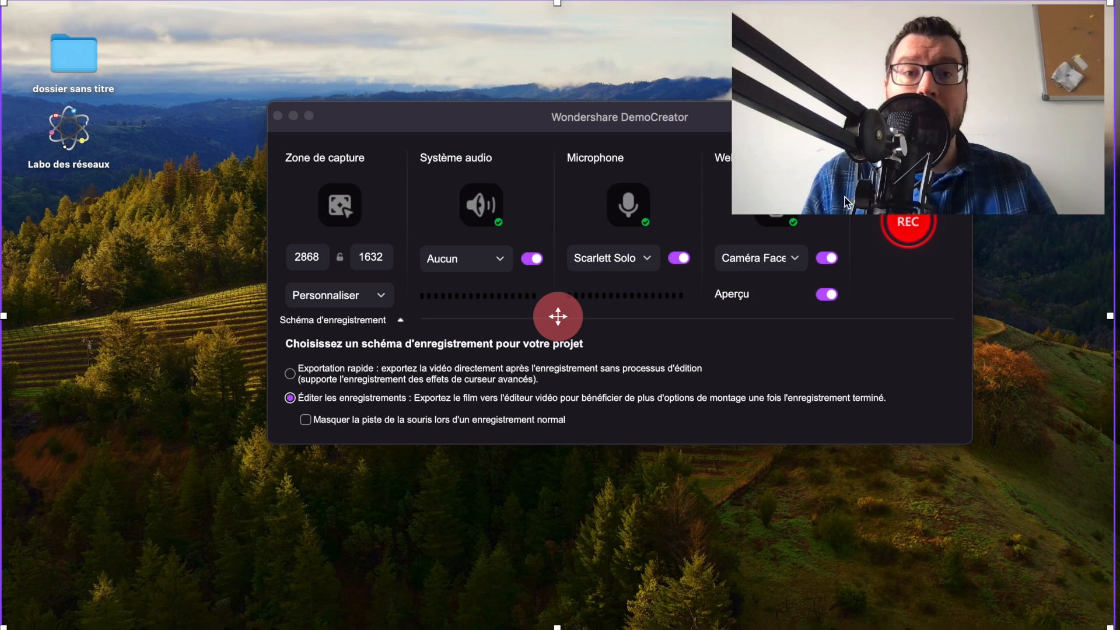
mouse_move(813, 209)
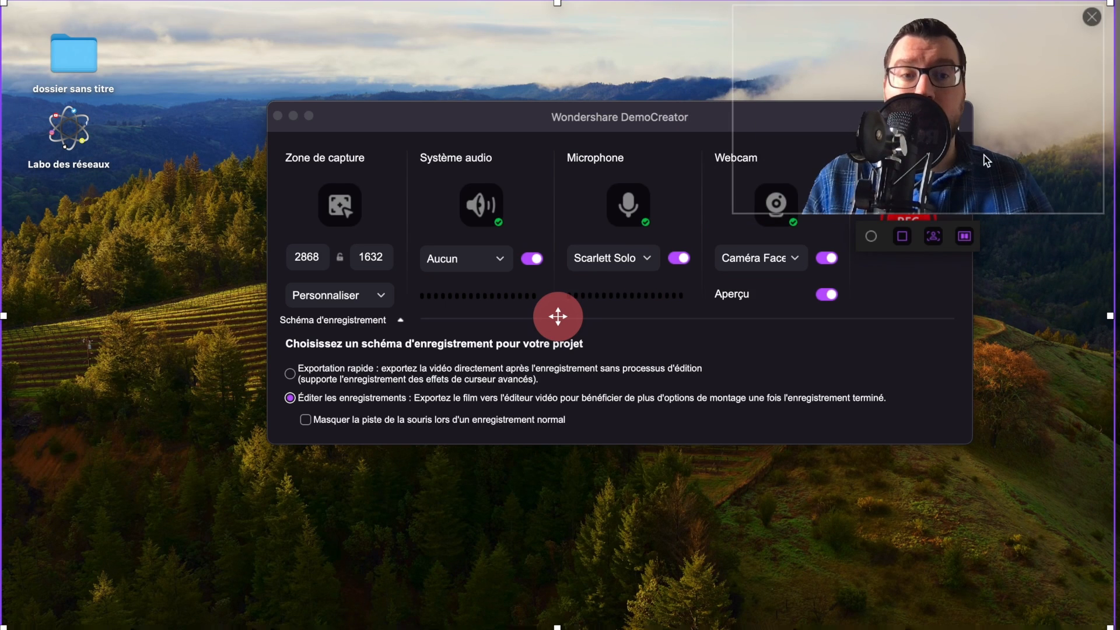
drag(954, 92, 970, 490)
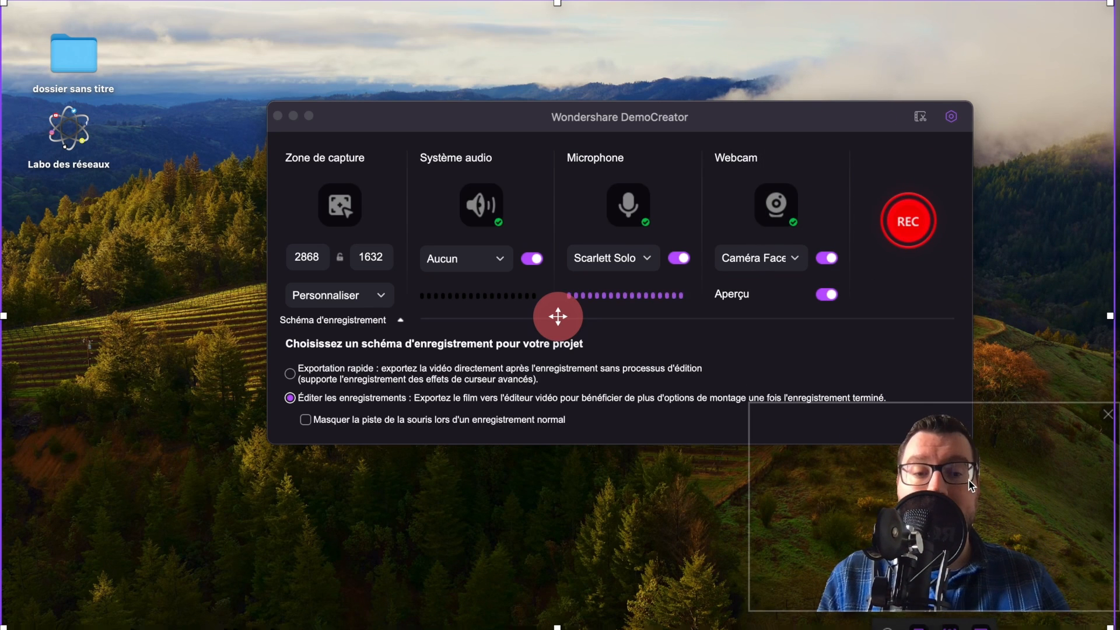
- Make the webcam preview circular again, try it in the desktop's lower-left corner, and place it in the upper-right corner
click(888, 628)
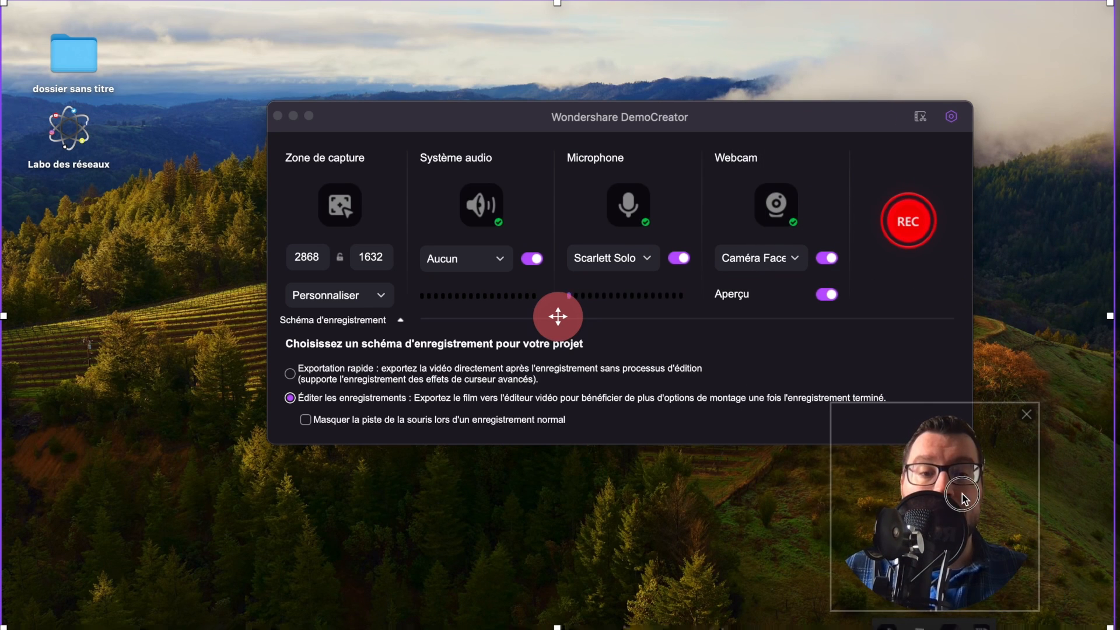
drag(964, 499, 137, 494)
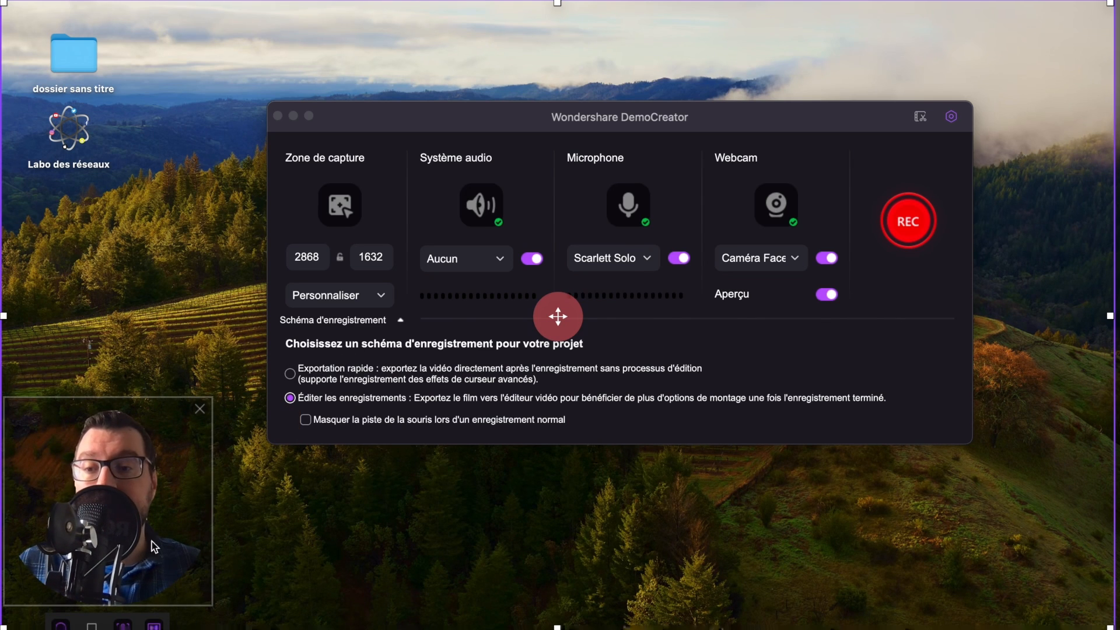
drag(155, 547, 1052, 172)
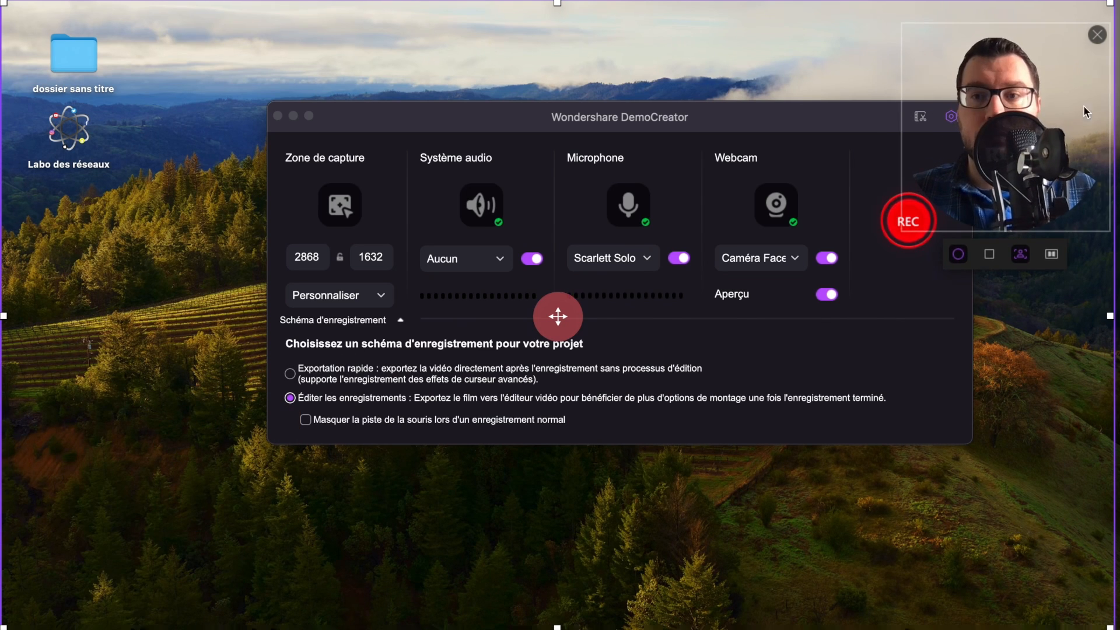
- Turn off webcam capture and start the screen recording
click(828, 258)
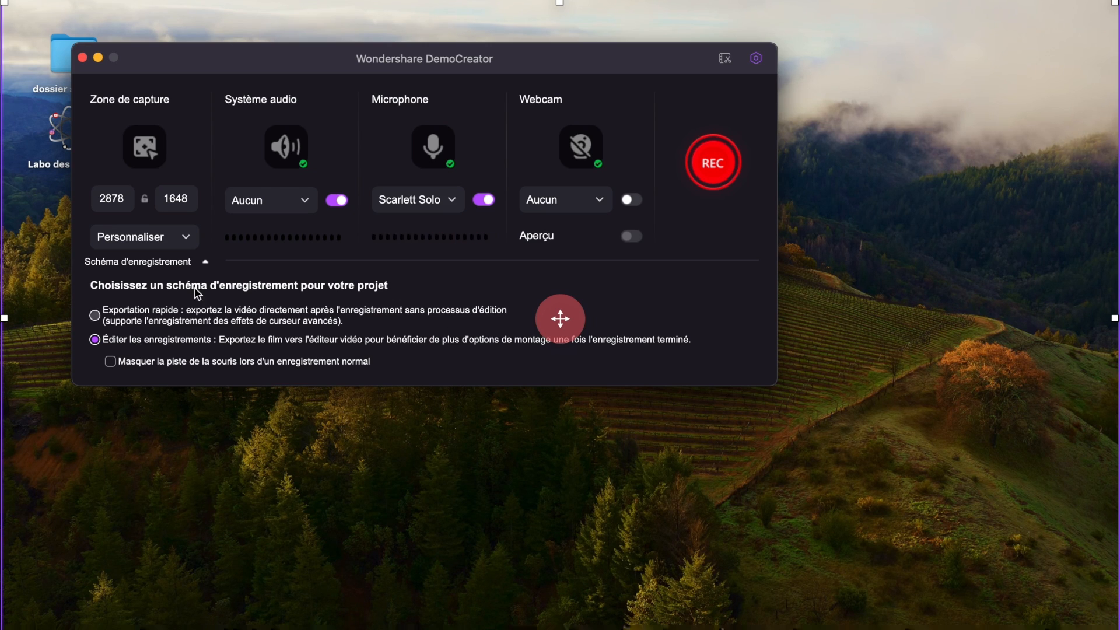
click(715, 164)
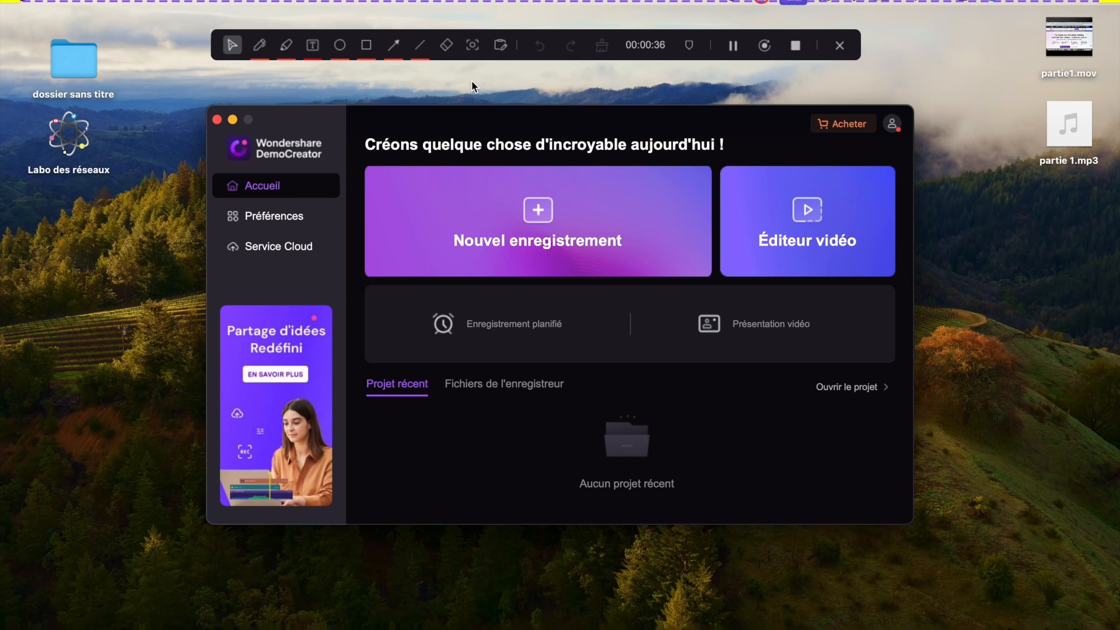
- Draw a freehand red circle with the 16px highlighter around the upper-right corner of the start window during recording
click(286, 46)
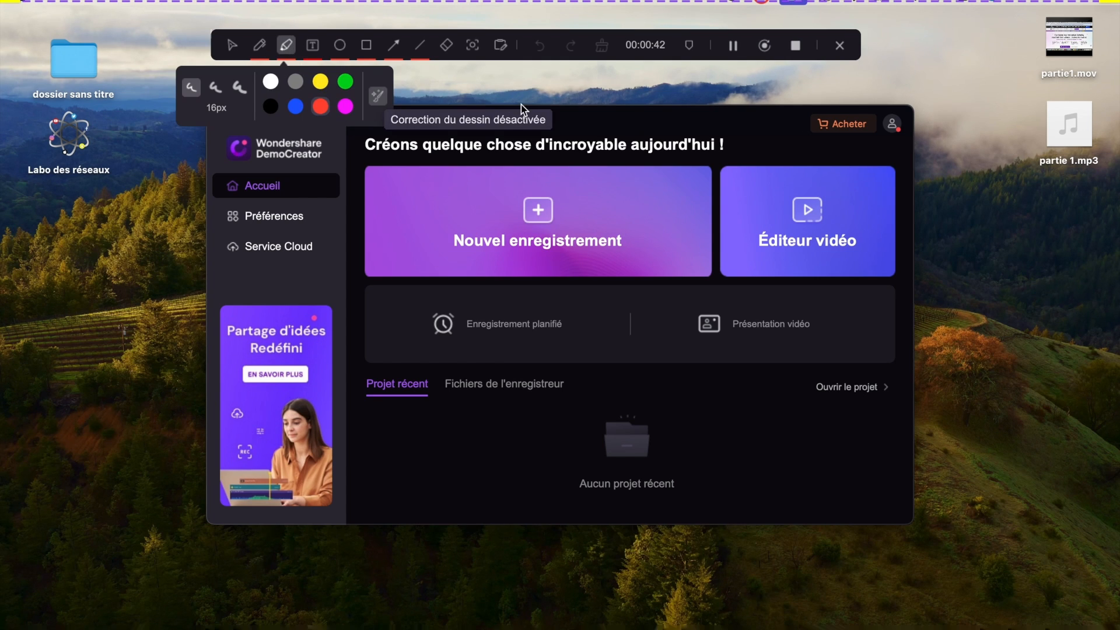
mouse_move(849, 86)
mouse_down()
mouse_move(980, 219)
mouse_move(802, 120)
mouse_move(932, 96)
mouse_up()
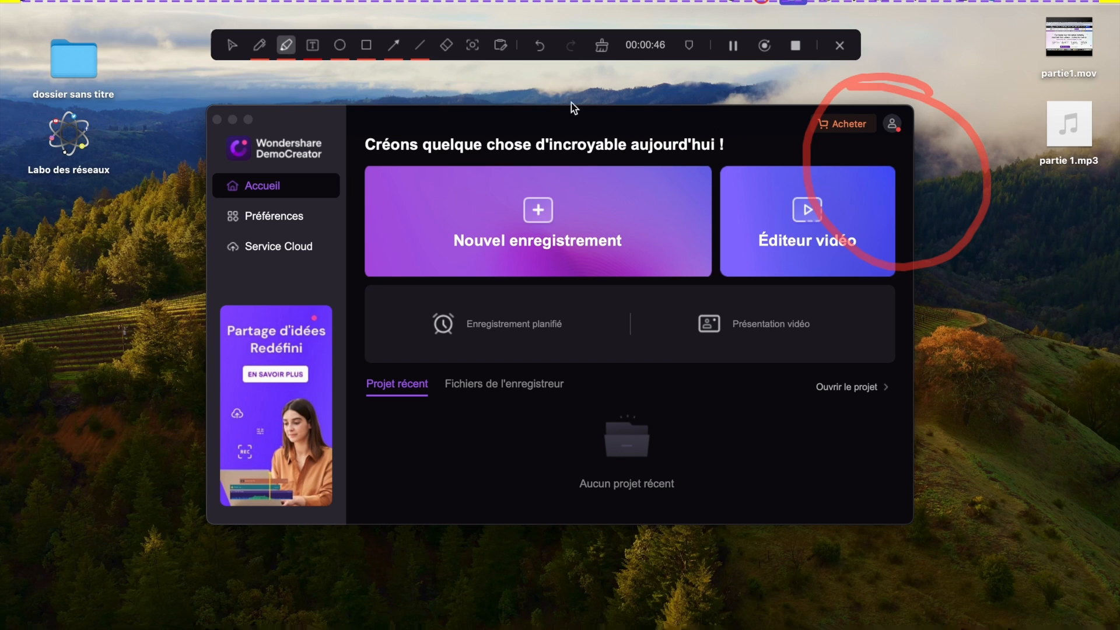
- Undo the highlighter circle, and draw and erase a diagonal highlighter stroke across the start window's upper-left corner
click(540, 46)
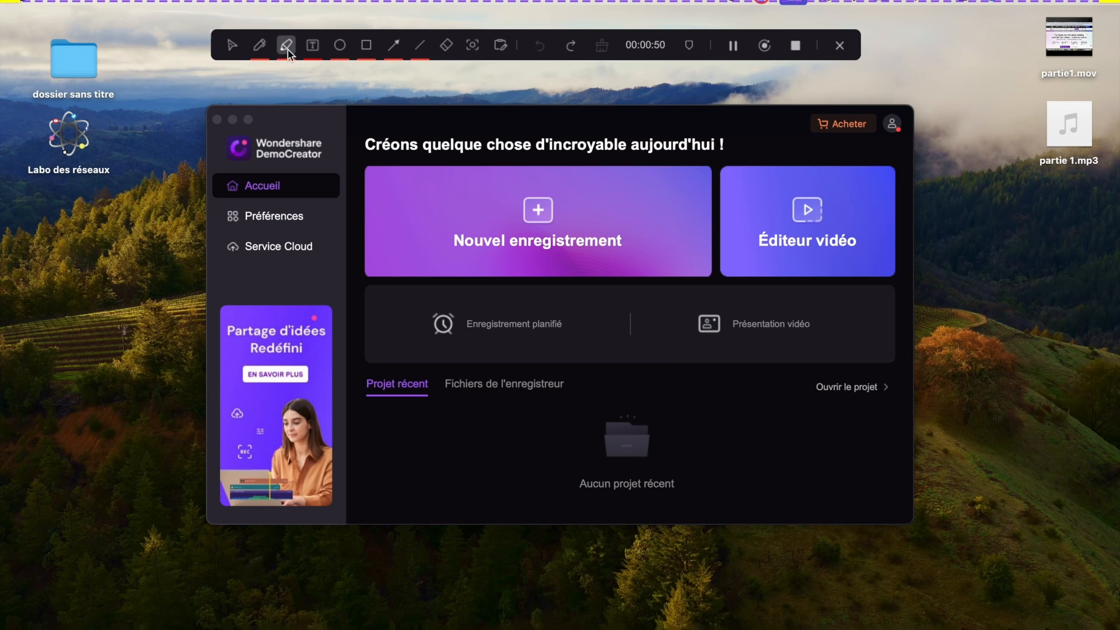
drag(130, 293, 257, 88)
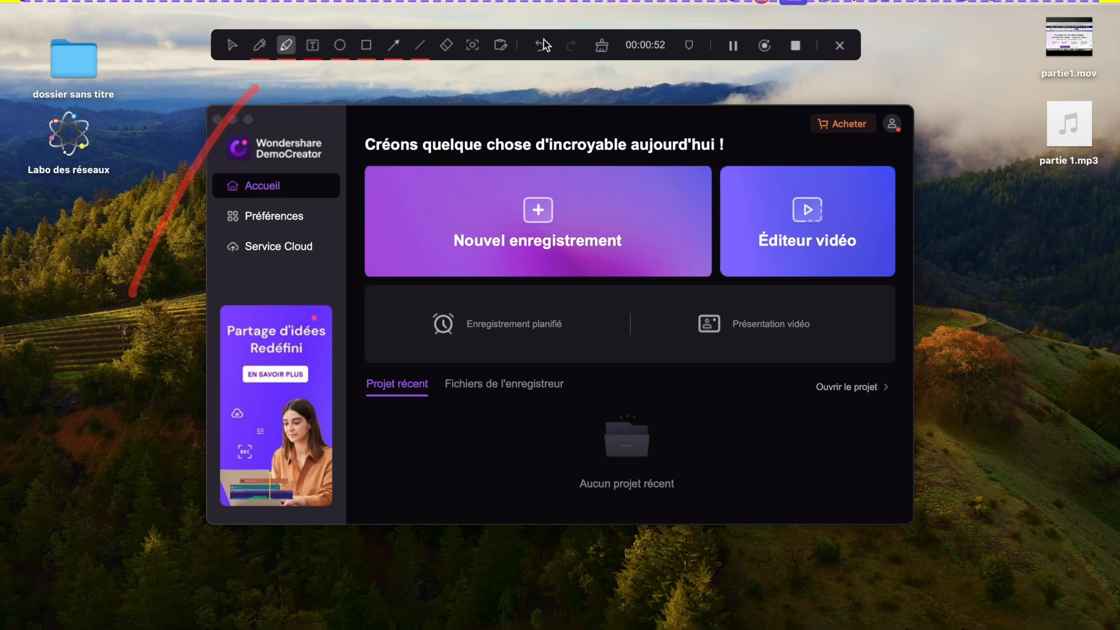
click(449, 46)
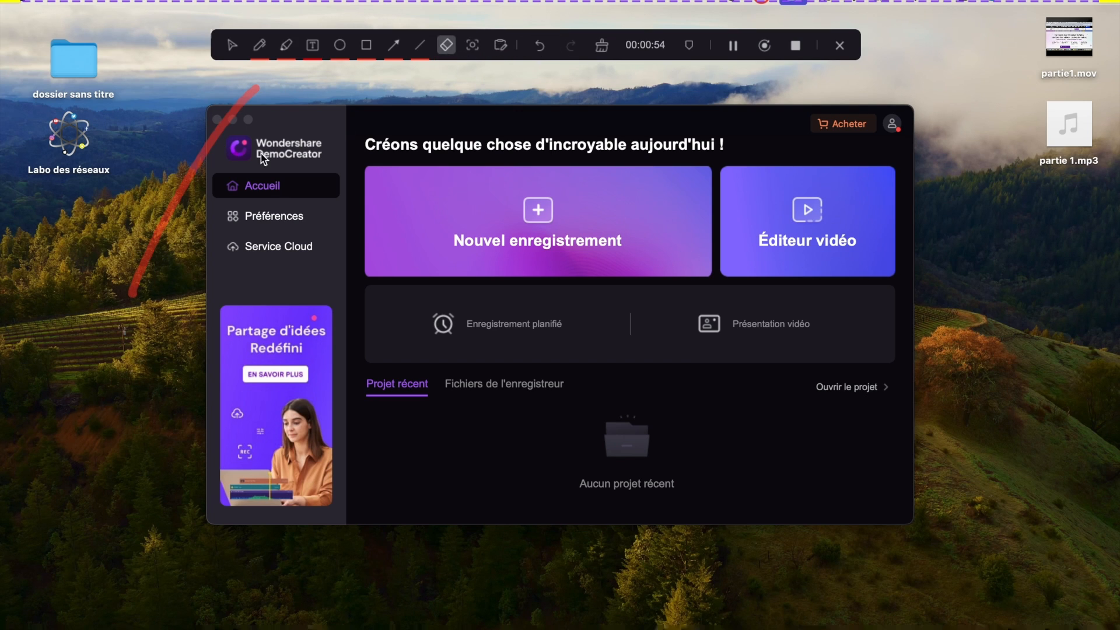
click(257, 96)
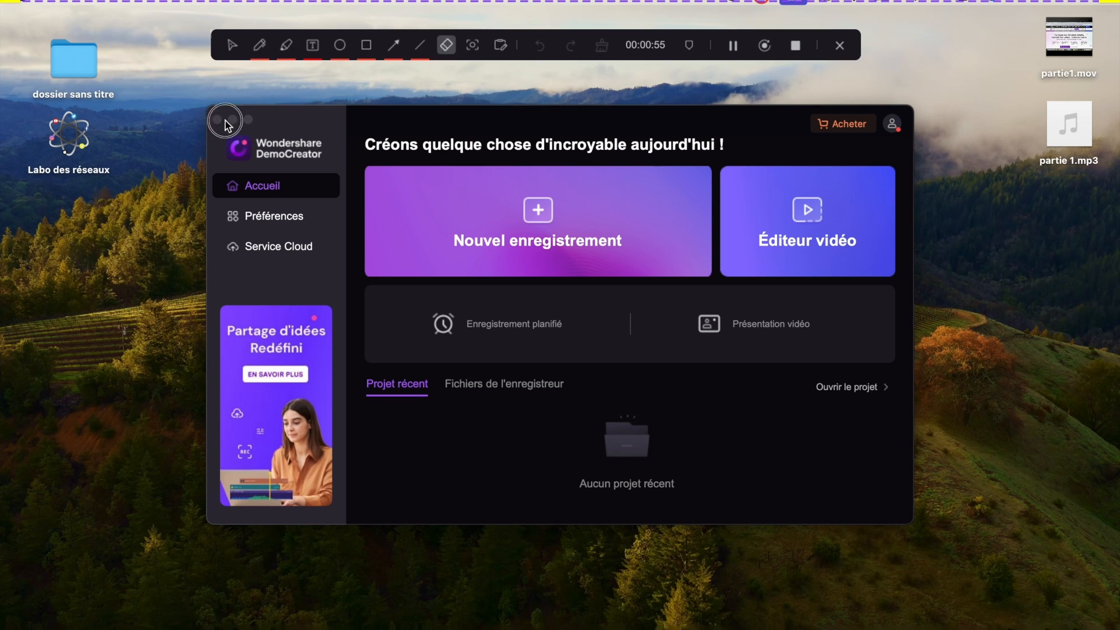
- Draw a red 10px circle around the start window's upper-right corner and a red 10px rectangle around its Service Cloud area
click(339, 47)
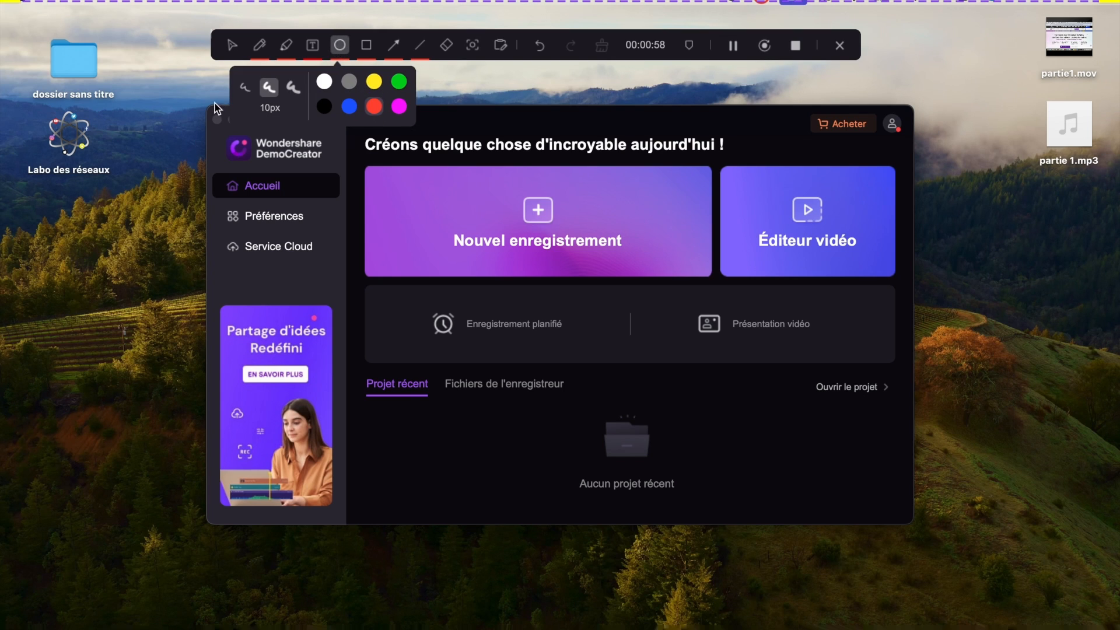
mouse_move(823, 85)
mouse_down()
mouse_move(950, 183)
mouse_move(956, 212)
mouse_up()
click(366, 45)
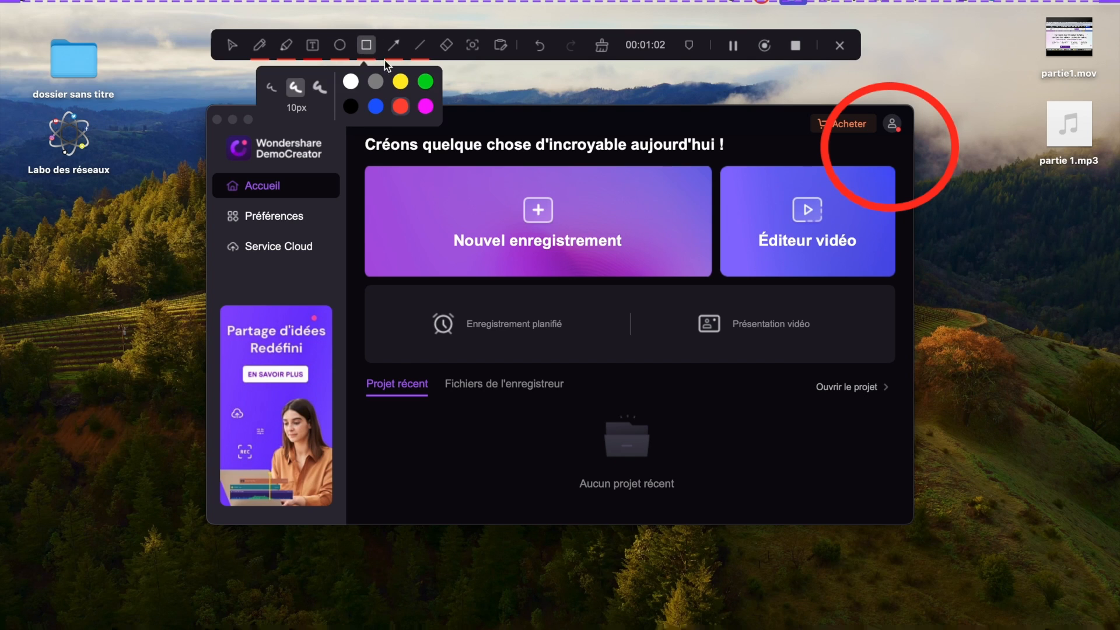
drag(182, 232, 407, 341)
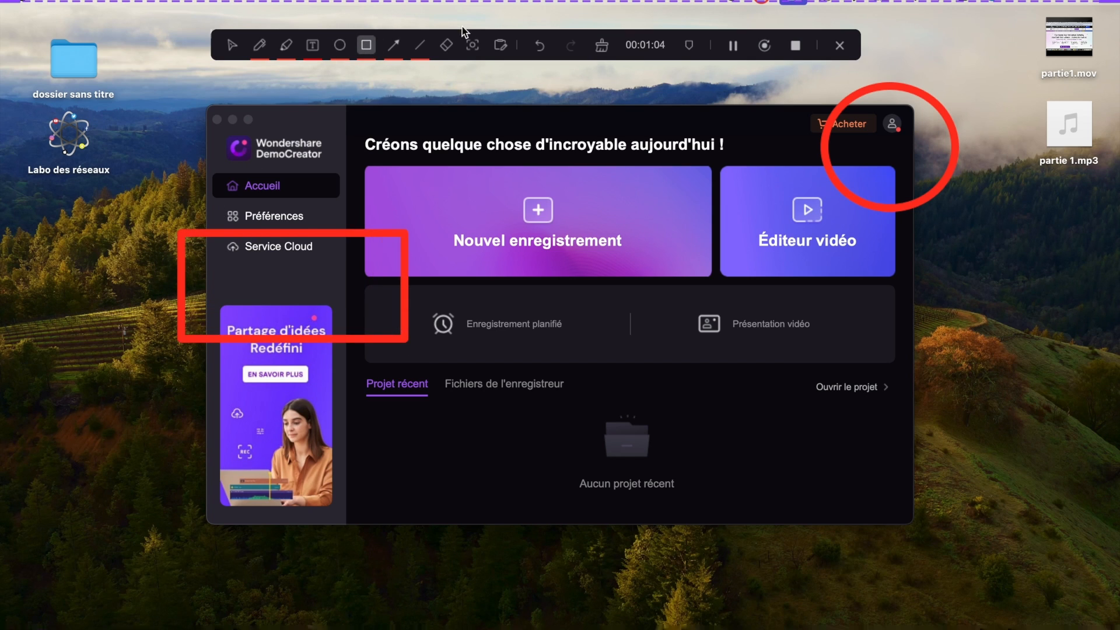
- Add the text annotation "texte" on the desktop beside the start window's right edge
click(313, 45)
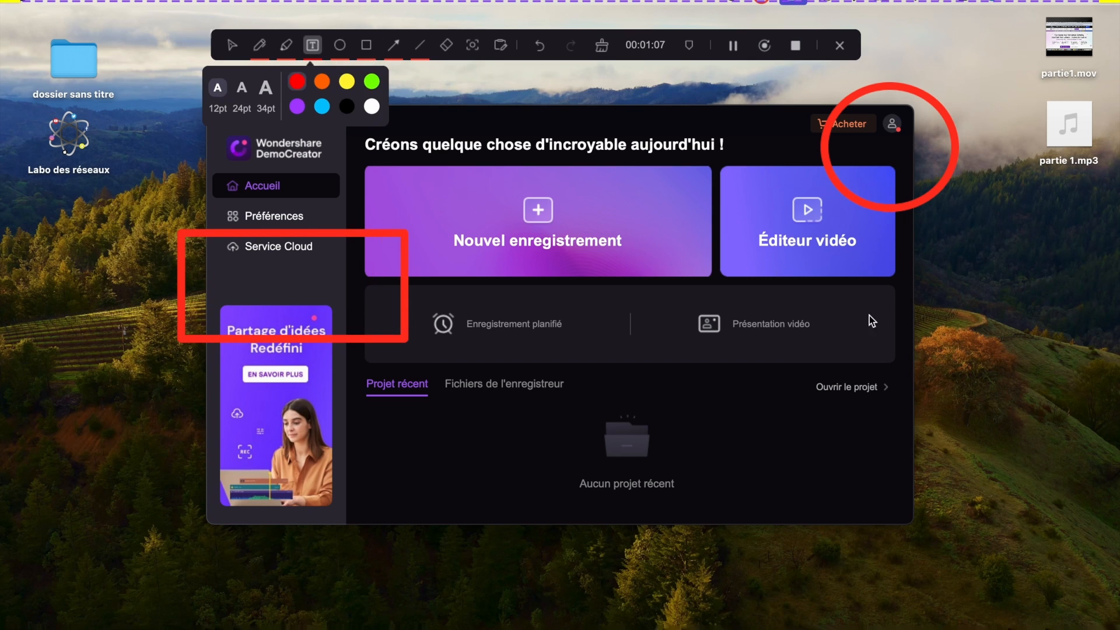
drag(916, 323, 1042, 442)
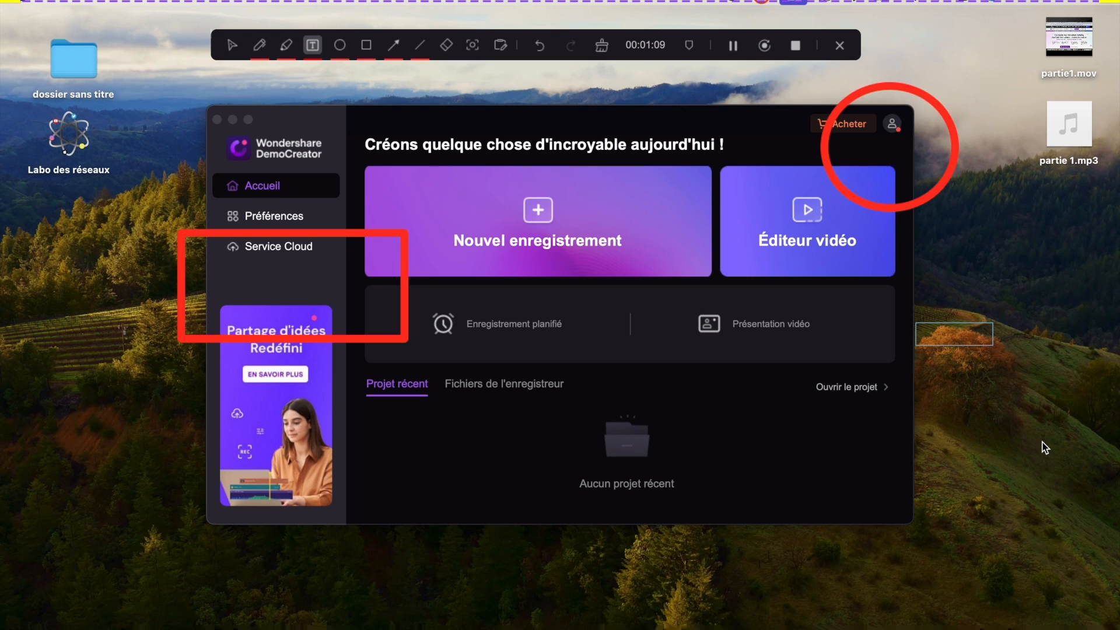
text(texte)
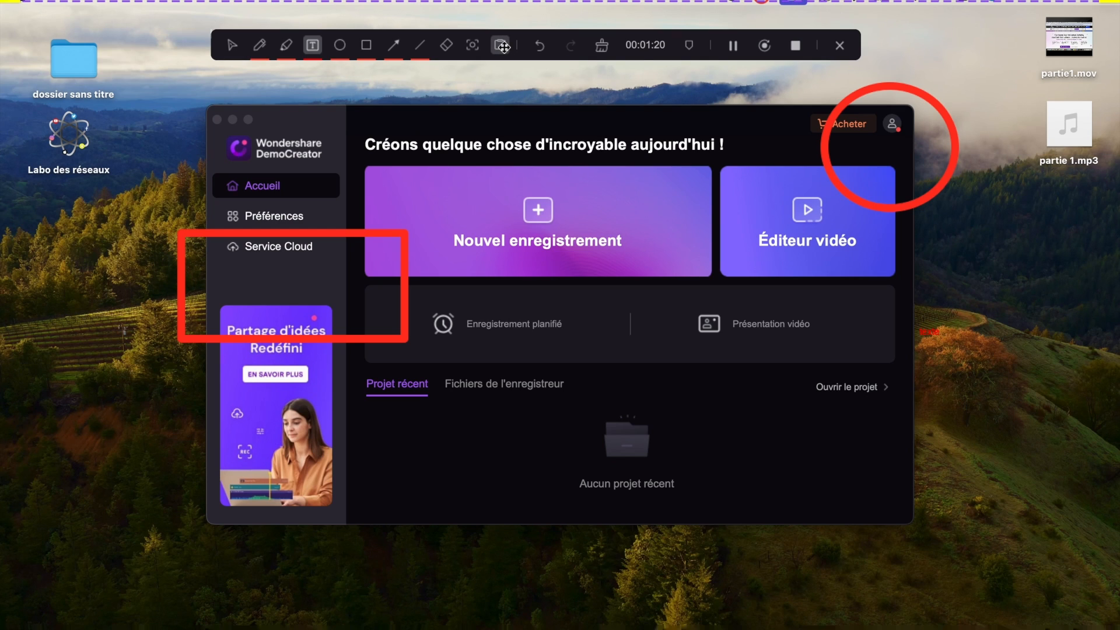
- Show the whiteboard and draw four freehand wavy red pen lines across it
click(500, 46)
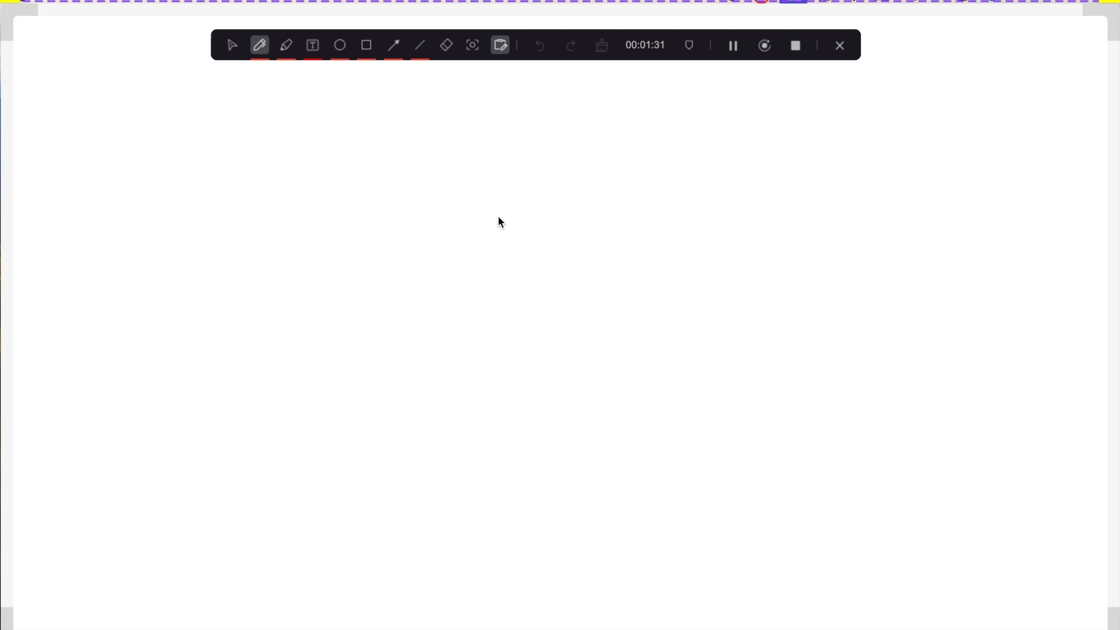
mouse_move(336, 150)
mouse_down()
mouse_move(452, 249)
mouse_move(509, 178)
mouse_move(544, 203)
mouse_move(824, 239)
mouse_move(873, 281)
mouse_up()
mouse_move(163, 238)
mouse_down()
mouse_move(346, 260)
mouse_move(457, 348)
mouse_up()
drag(590, 367, 835, 445)
drag(252, 415, 482, 523)
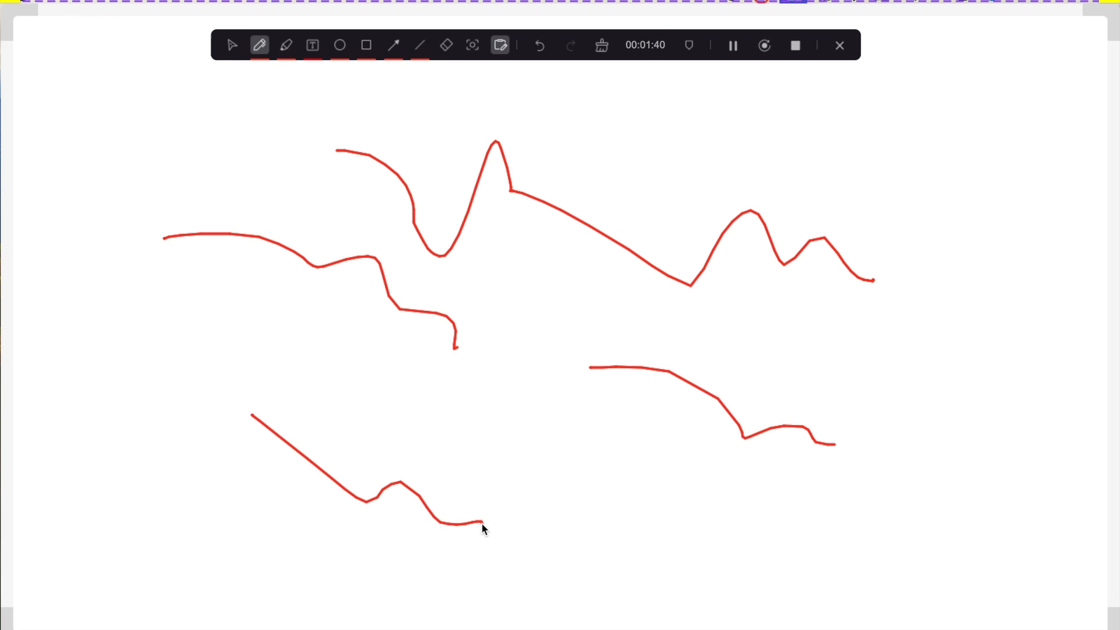
- Switch the whiteboard off and on, leave it hidden, and clear all annotations from the desktop
click(502, 50)
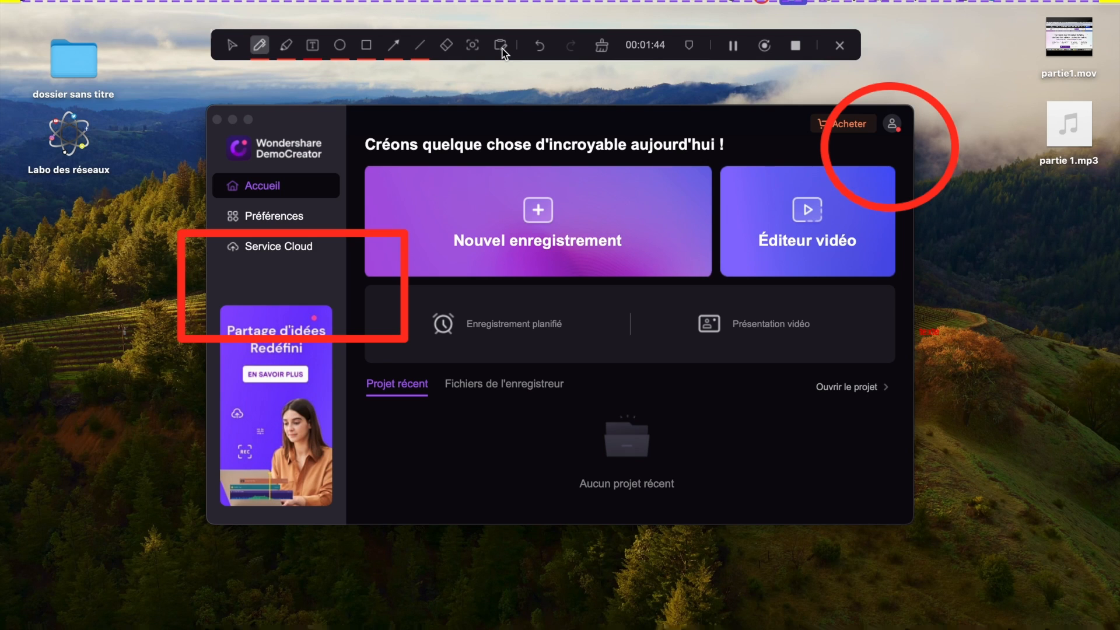
click(503, 49)
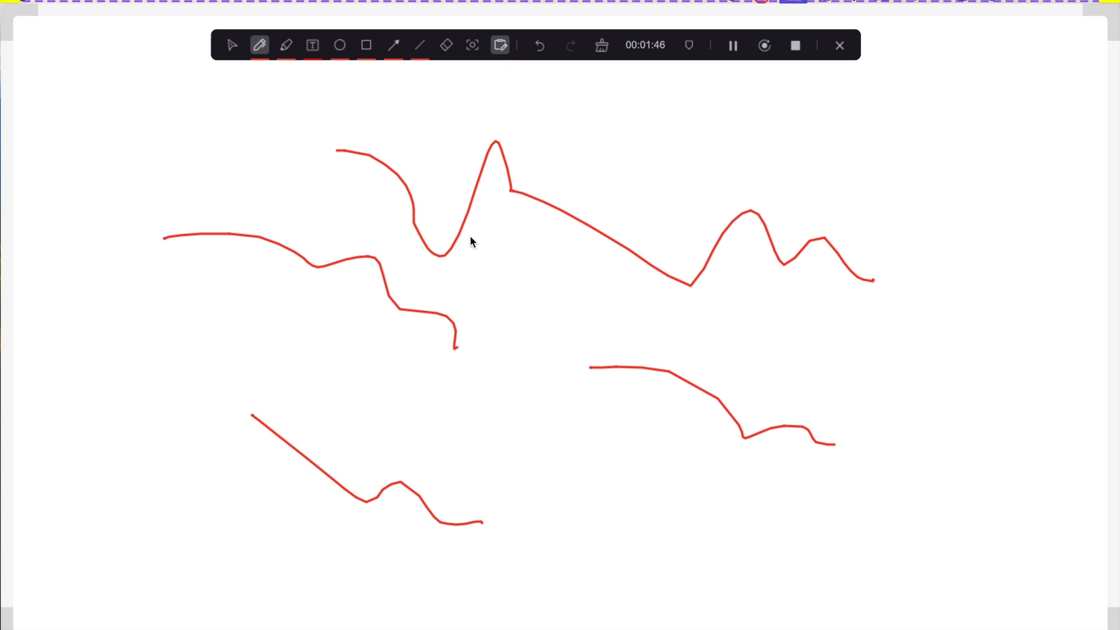
click(502, 50)
click(502, 49)
click(502, 50)
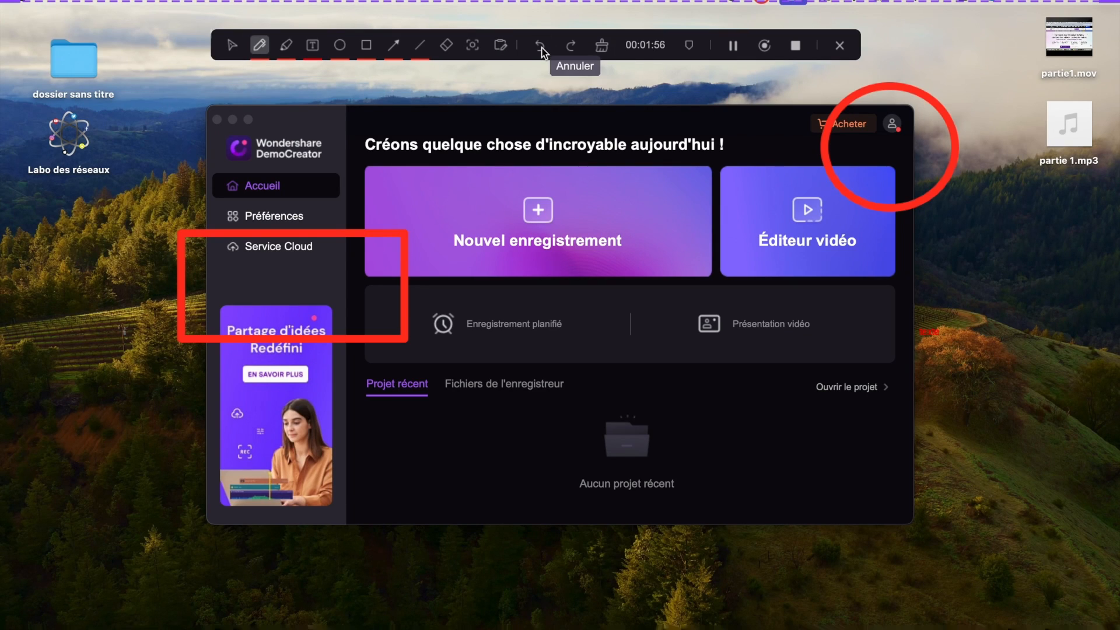
click(543, 46)
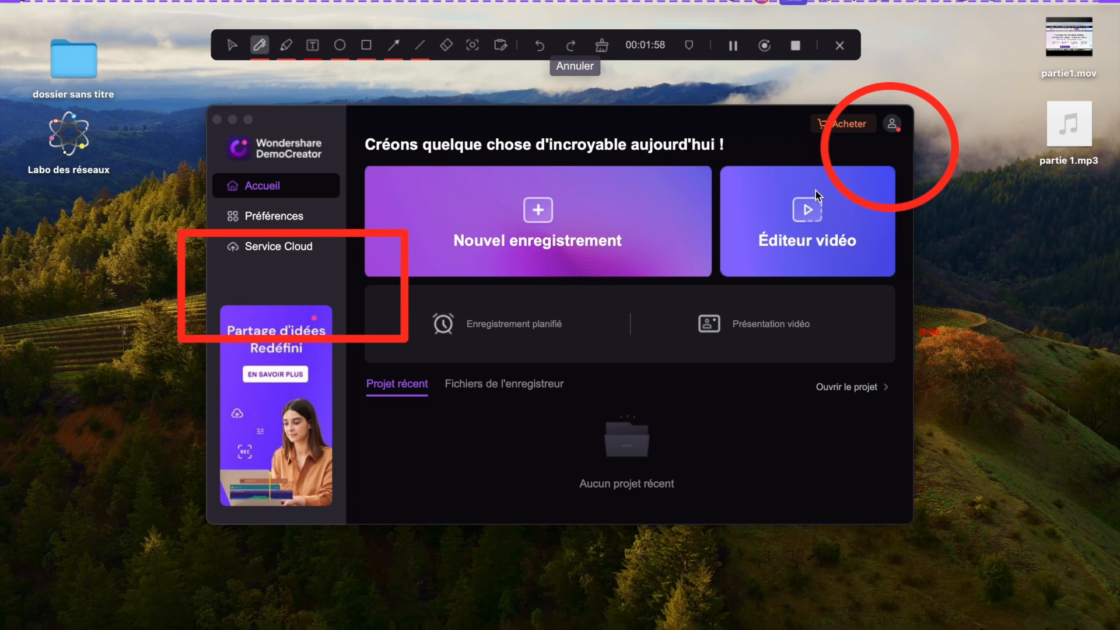
click(602, 46)
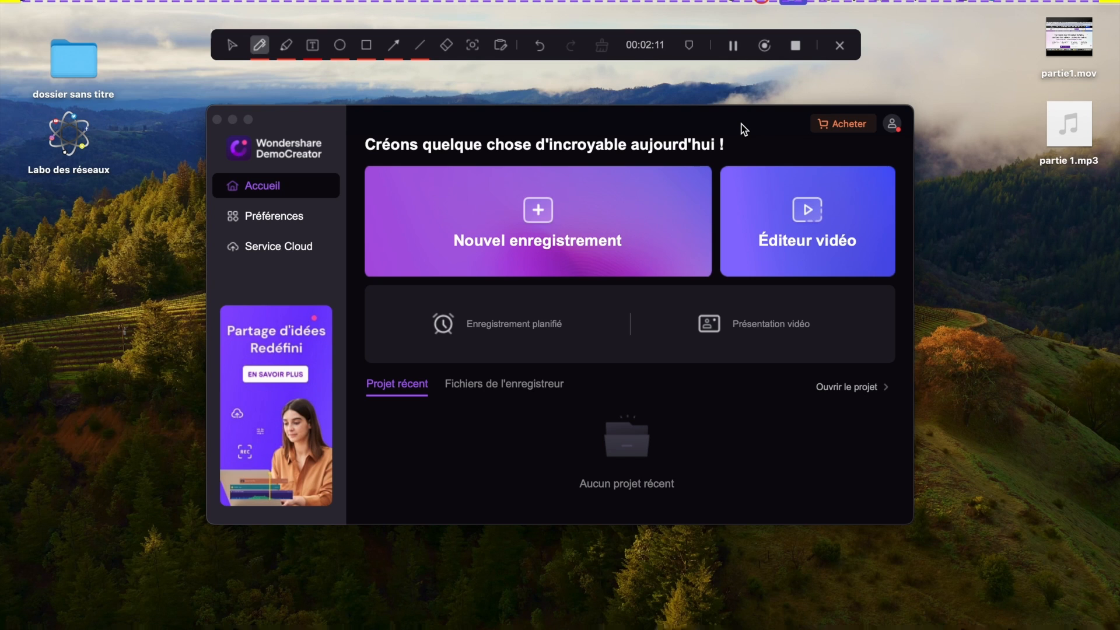
- Stop the screen recording and dismiss the video editor's user guide
click(796, 46)
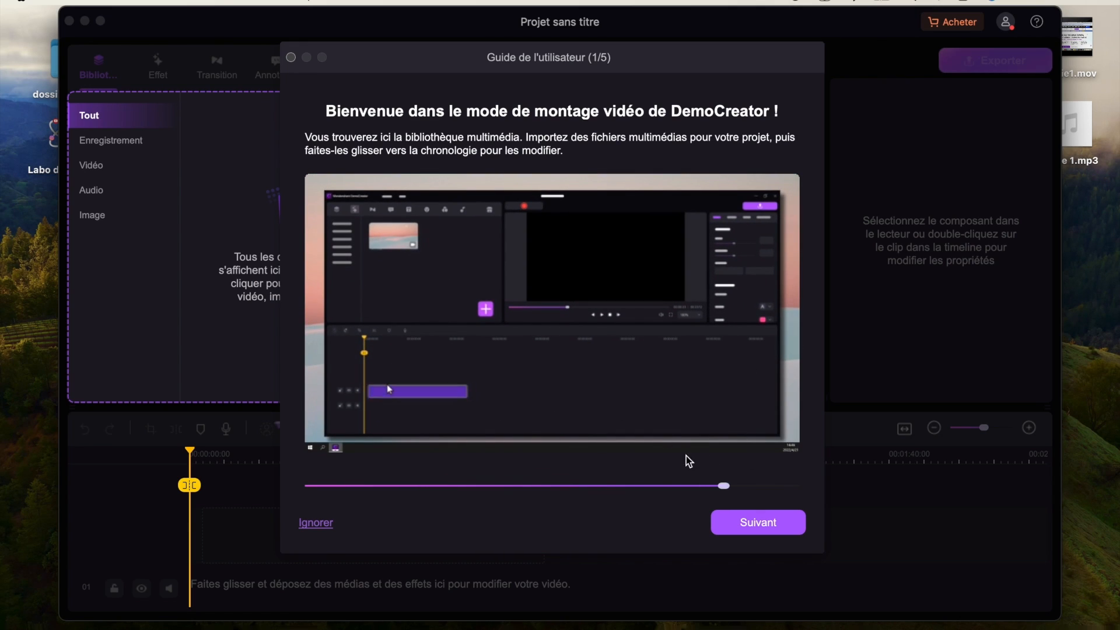
click(757, 527)
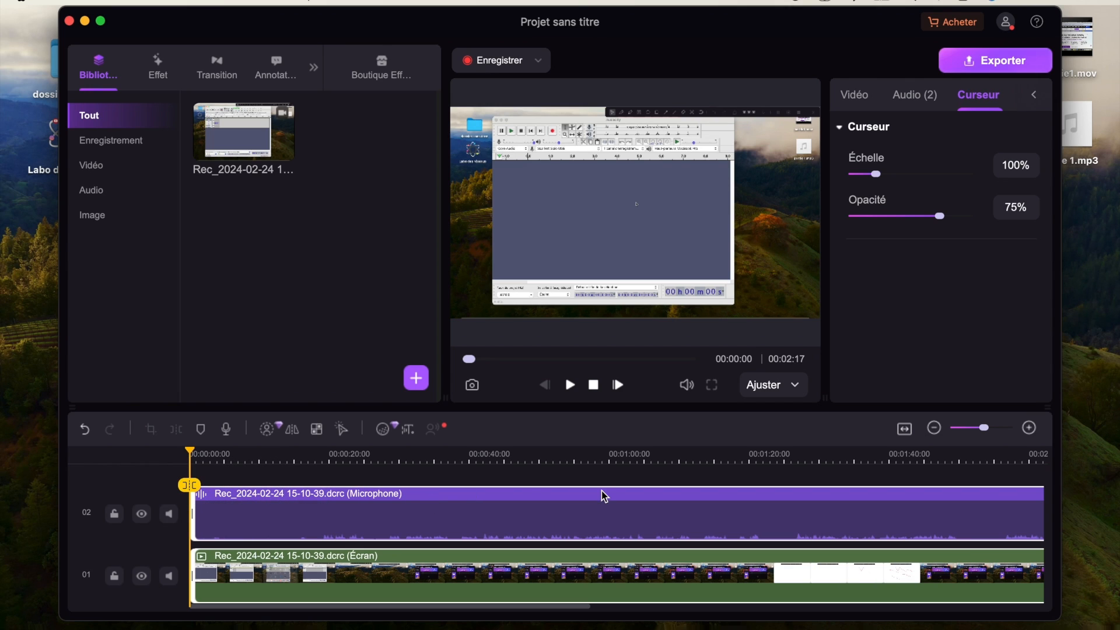
- Split the screen and microphone clips at 00:00:52 and 00:00:27 and delete the section in between
click(933, 427)
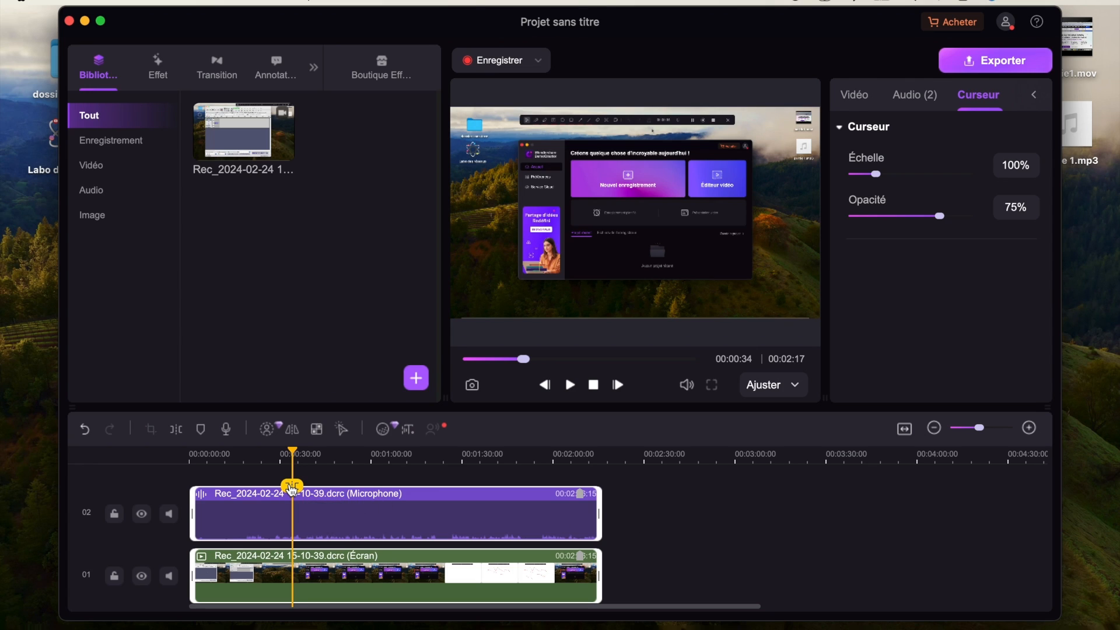
drag(293, 487, 346, 490)
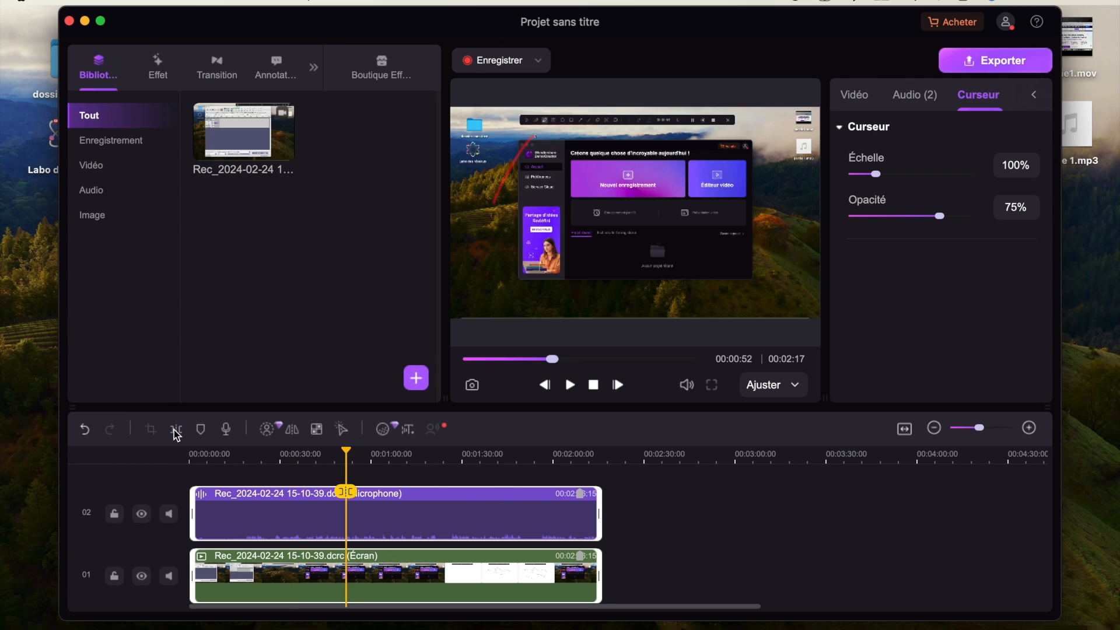
click(346, 492)
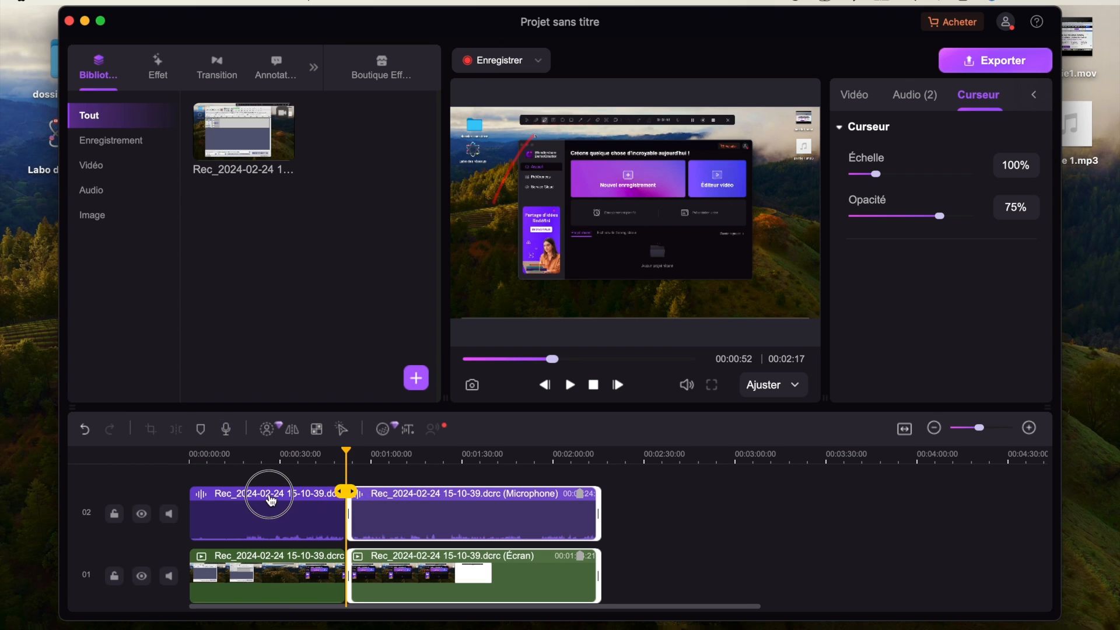
click(270, 488)
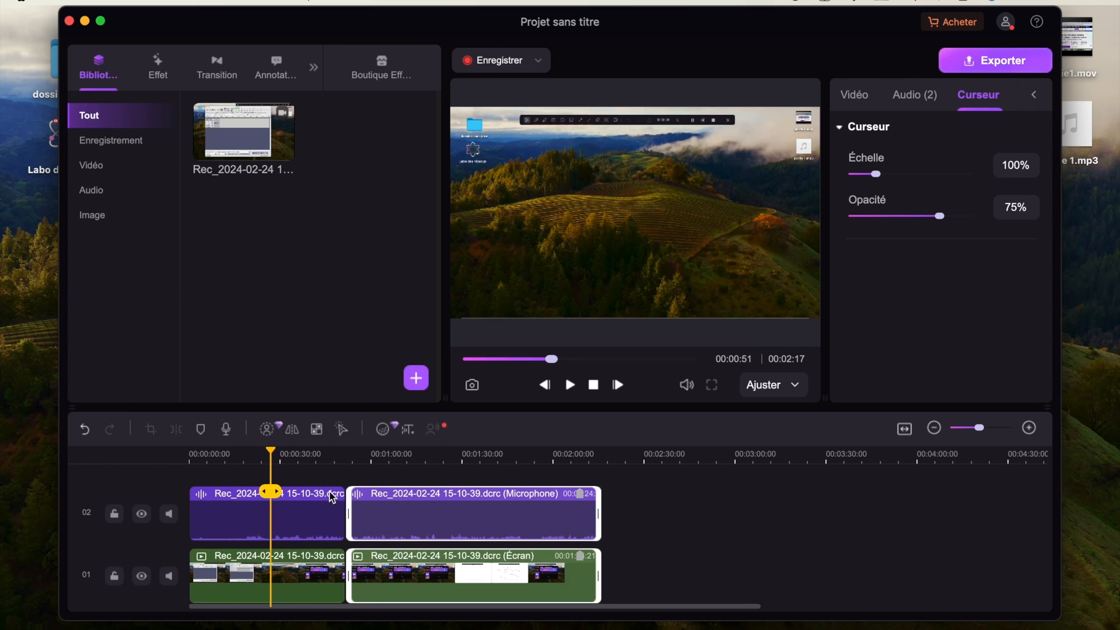
click(176, 430)
key(Delete)
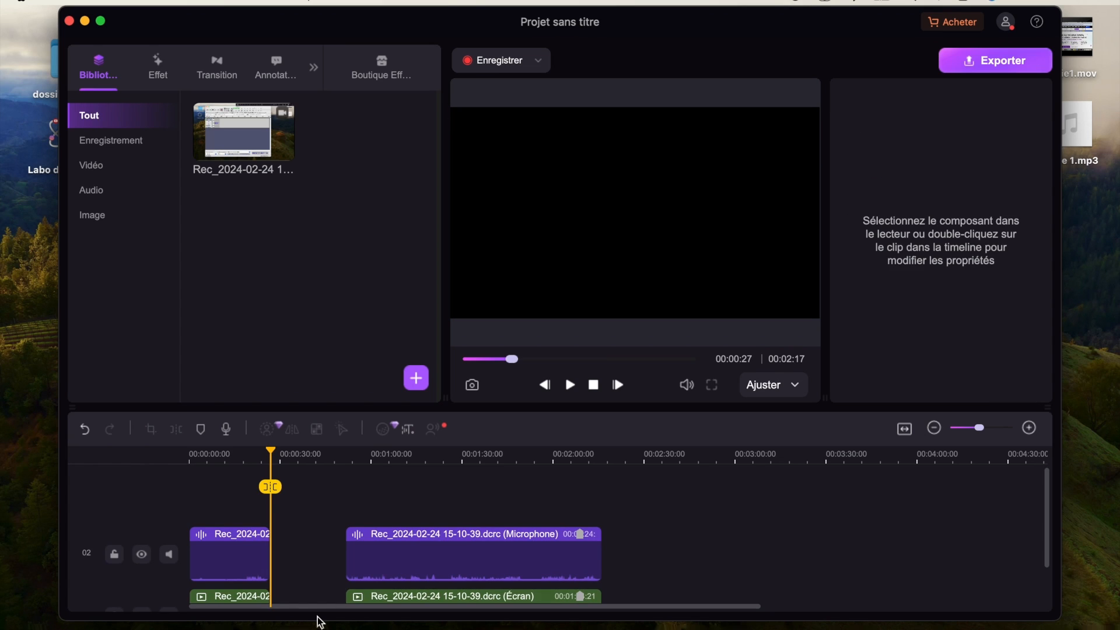
- Move the remaining screen and microphone clips against the end of the first clips to close the gap
scroll(301, 522, down, 2)
drag(307, 493, 408, 605)
drag(423, 554, 348, 550)
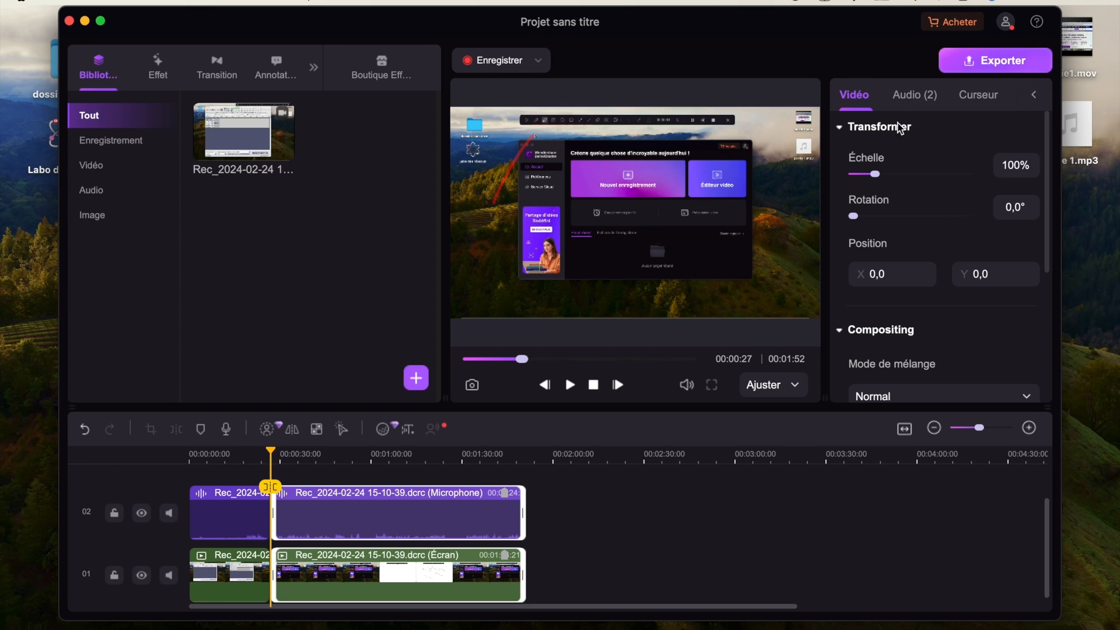
- Look over the second clip's video properties and raise its audio volume to 106%
scroll(937, 219, down, 5)
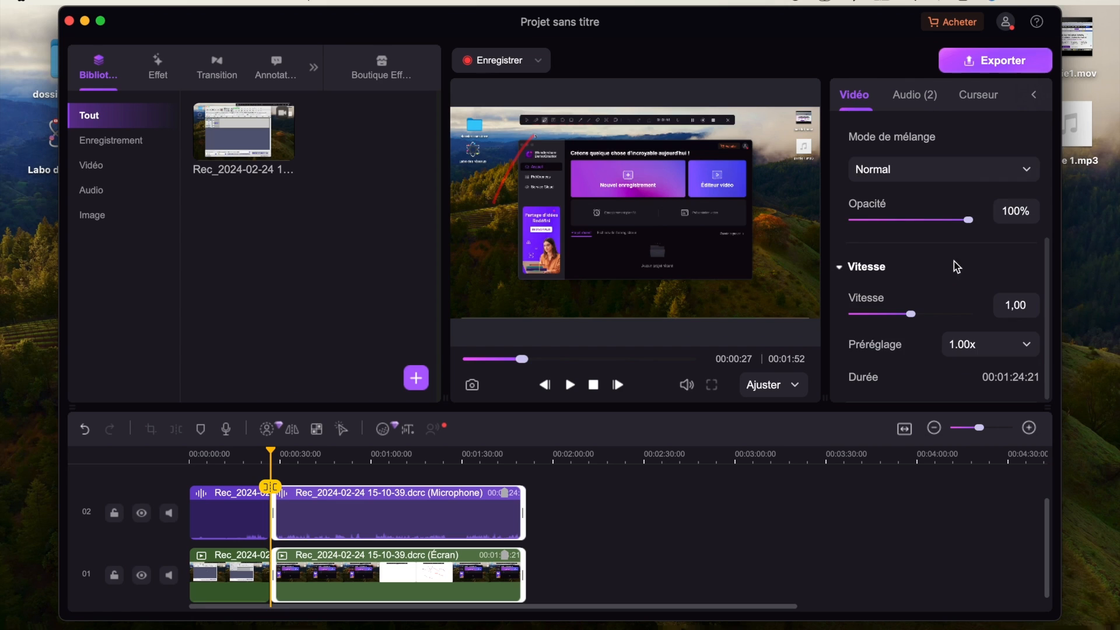
scroll(942, 297, up, 2)
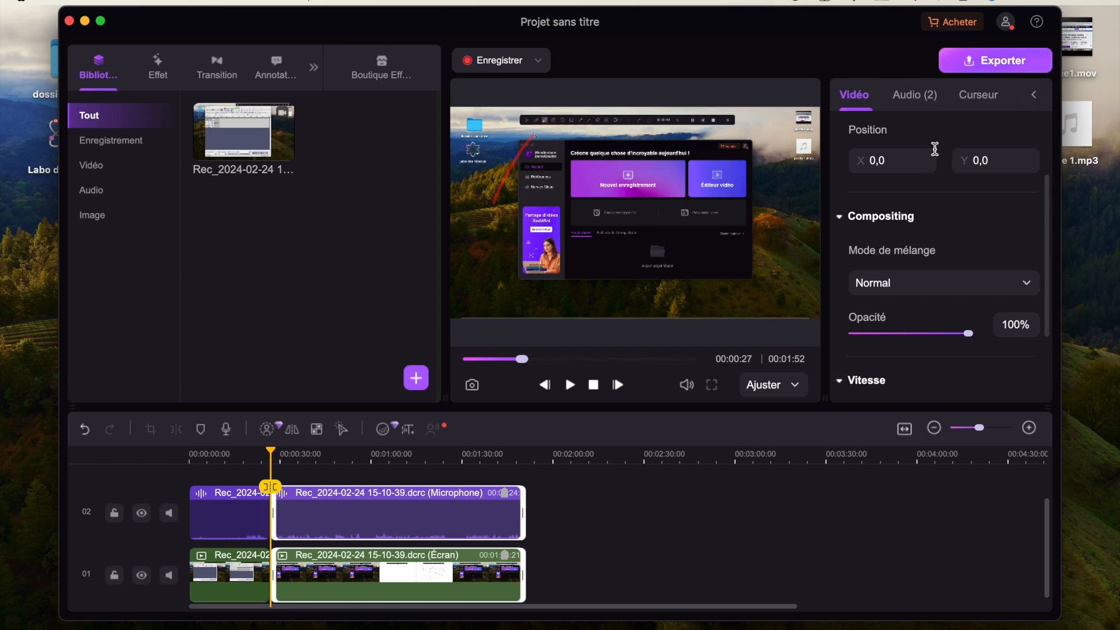
click(917, 101)
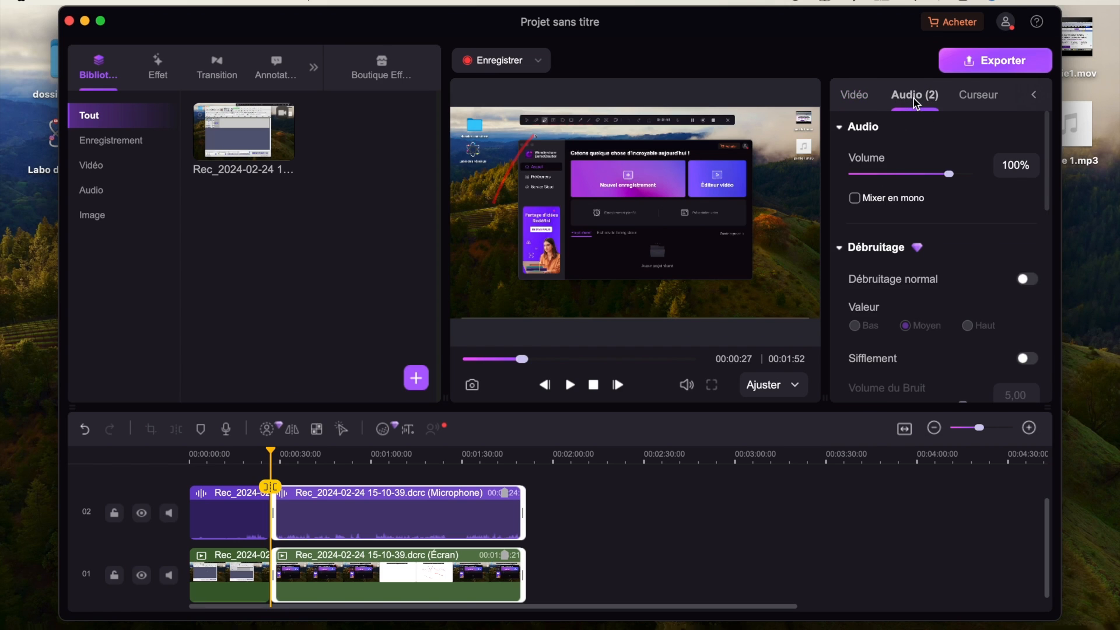
drag(948, 174, 961, 186)
- Examine the clip's noise reduction, voice changer and keyboard shortcut display settings
scroll(952, 230, down, 1)
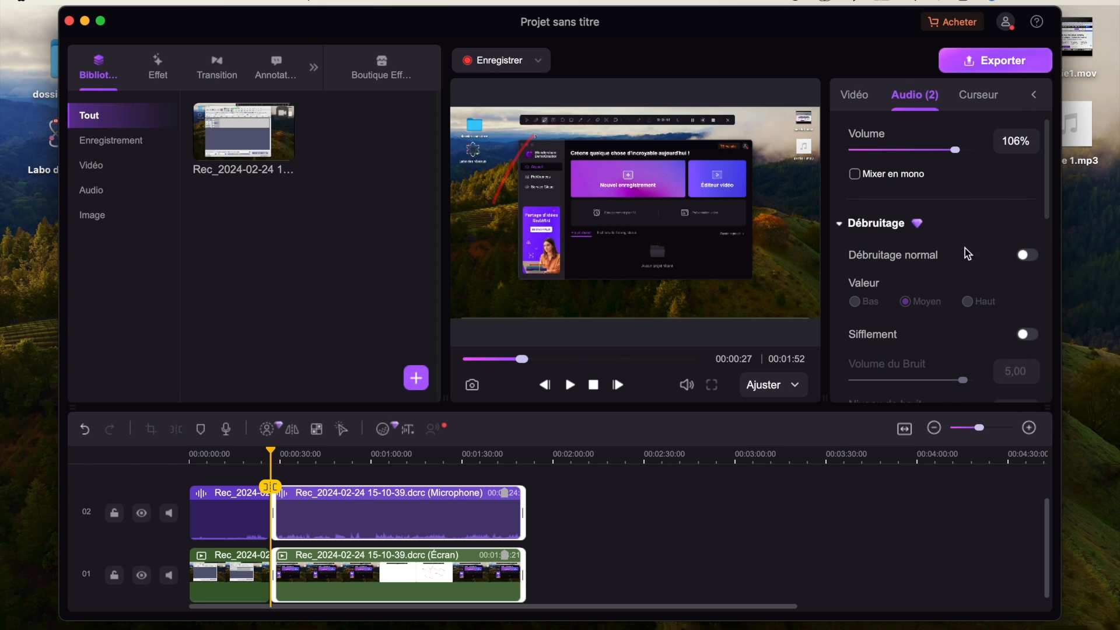
scroll(987, 284, down, 8)
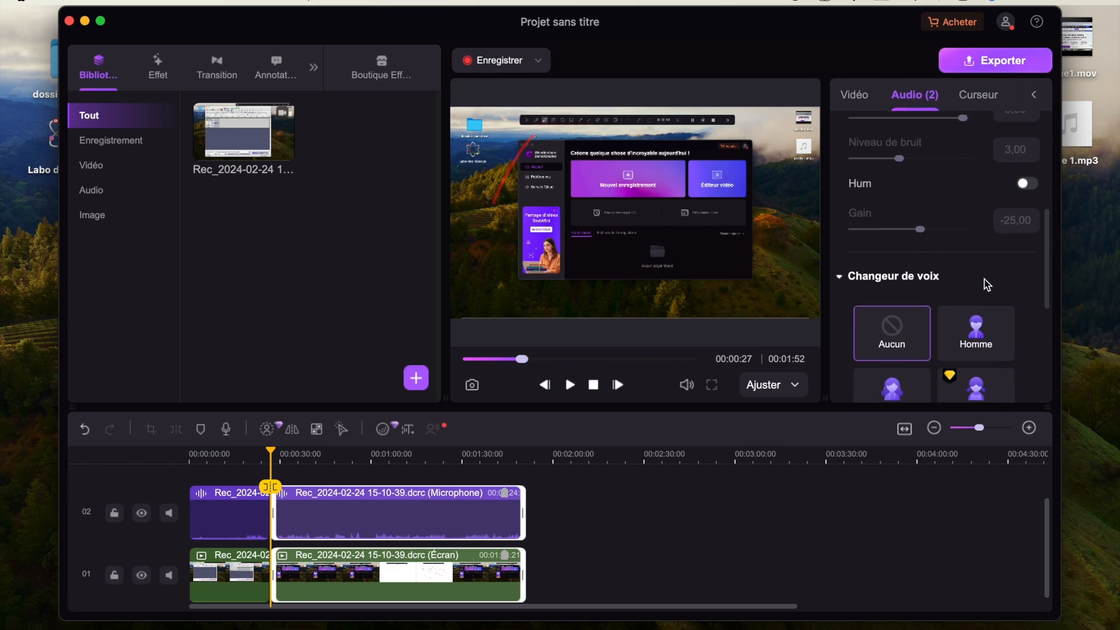
scroll(987, 284, down, 2)
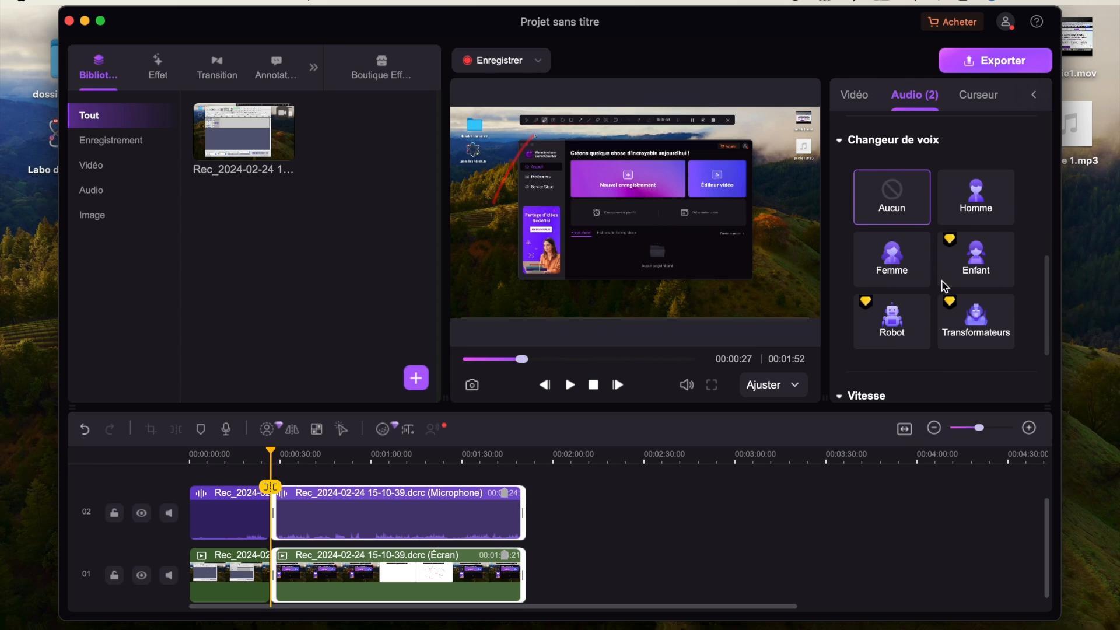
scroll(945, 286, down, 2)
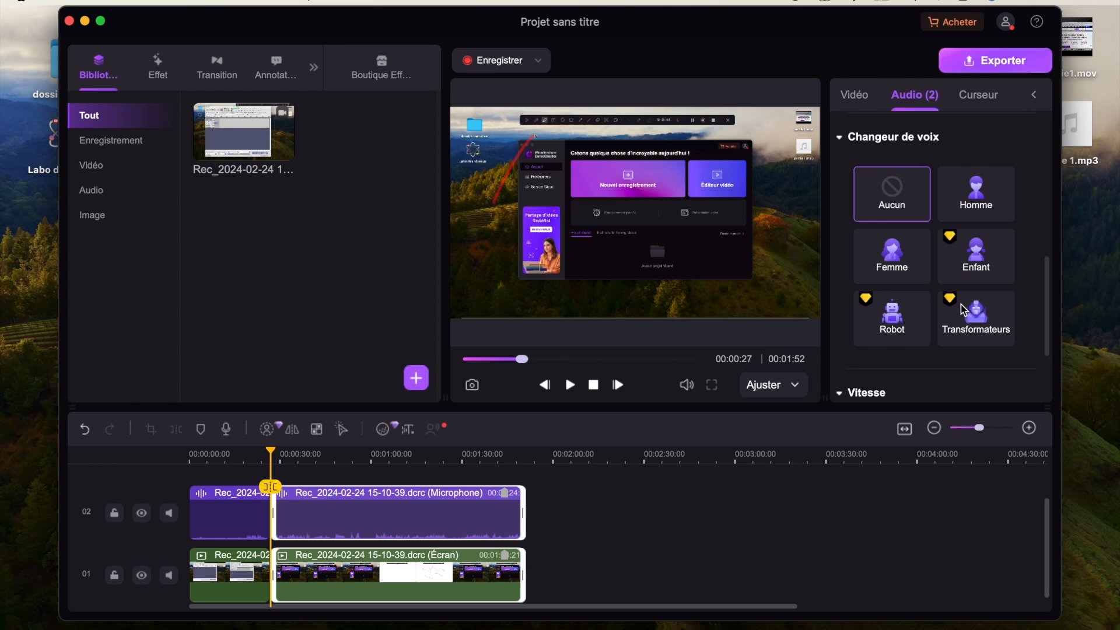
scroll(961, 304, down, 5)
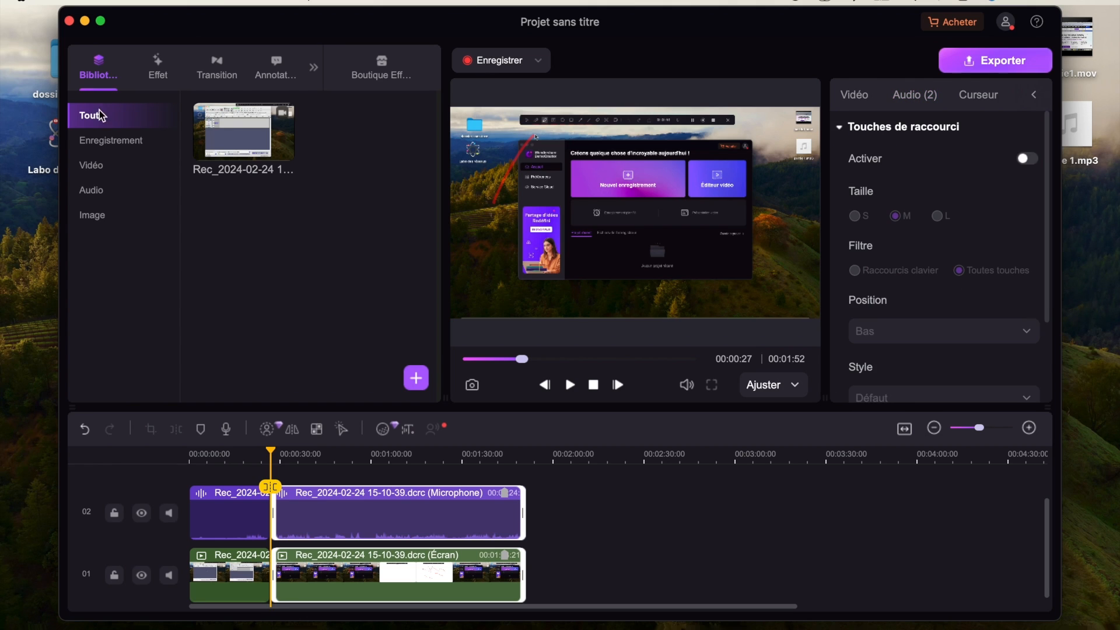
- Browse the Pan et Zoom and Avancé effect categories
click(157, 65)
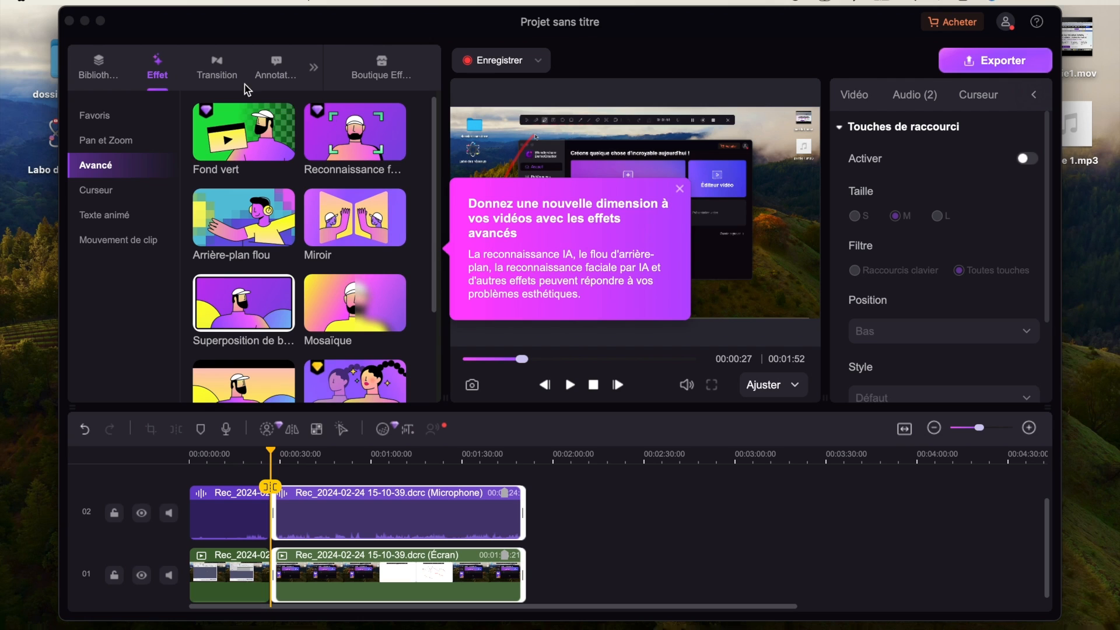
click(114, 141)
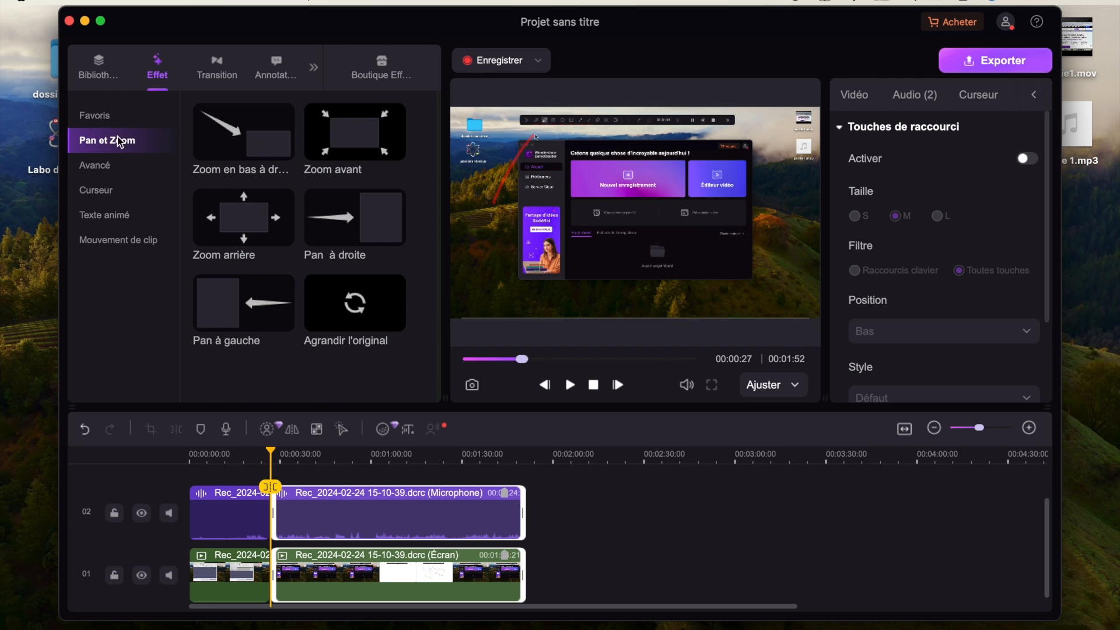
click(109, 168)
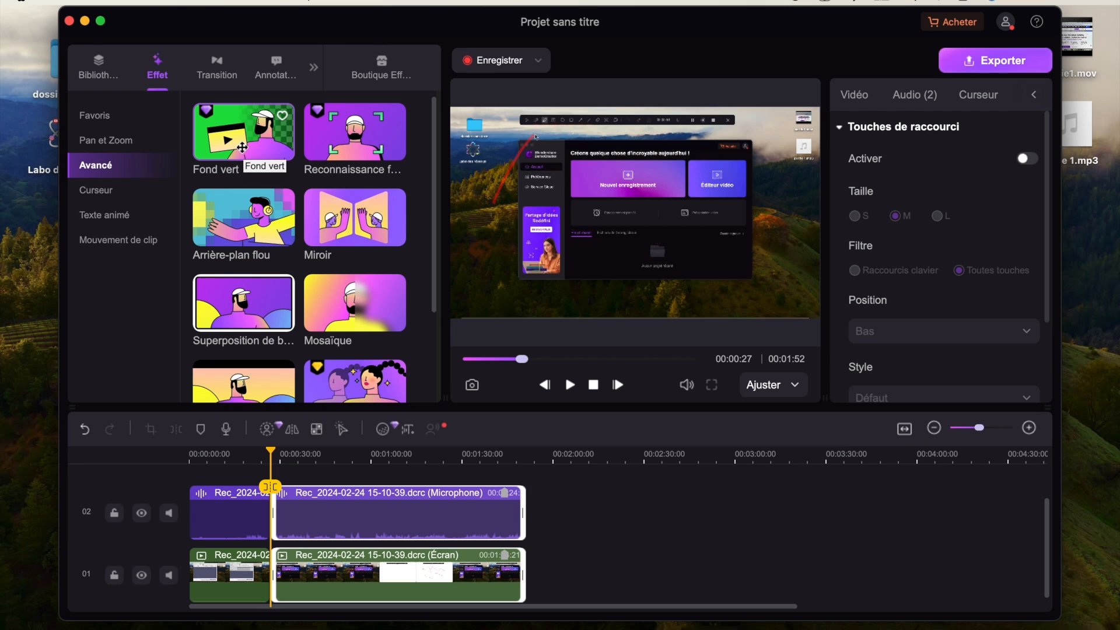
- Browse the effects in the Avancé, Curseur and Texte animé categories, including the Amplifier cursor effect
scroll(256, 216, down, 2)
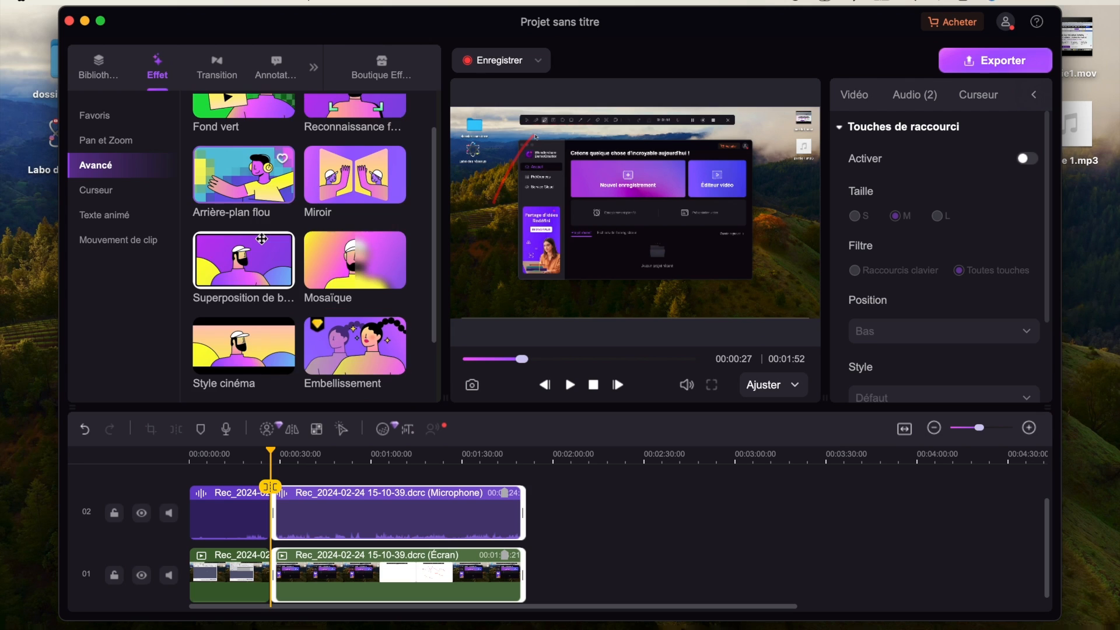
scroll(261, 238, up, 2)
scroll(252, 240, down, 1)
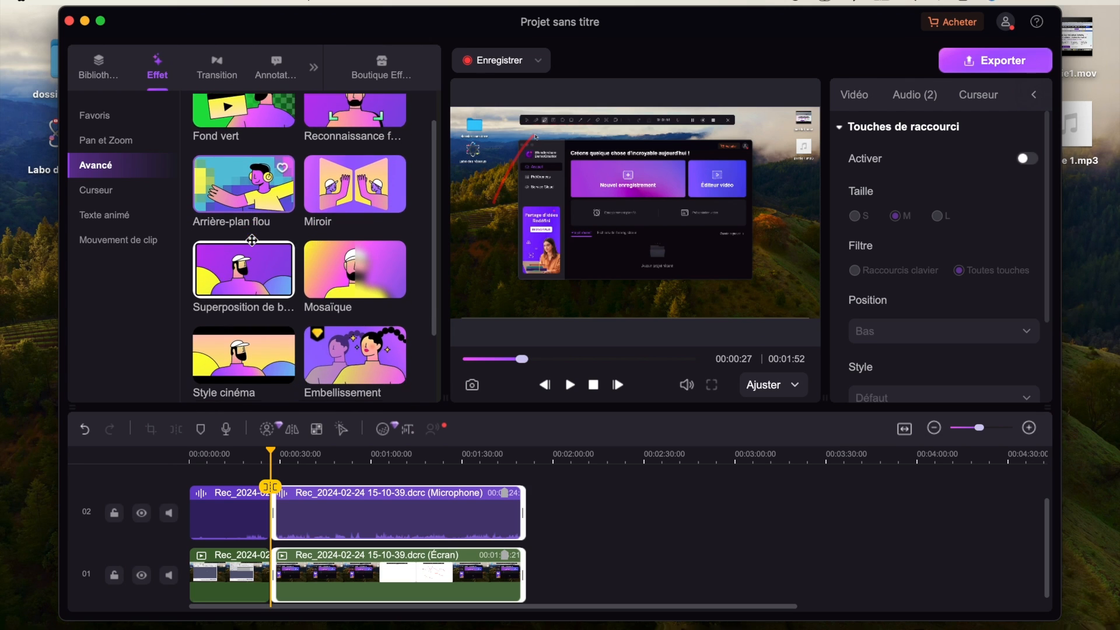
scroll(252, 178, down, 5)
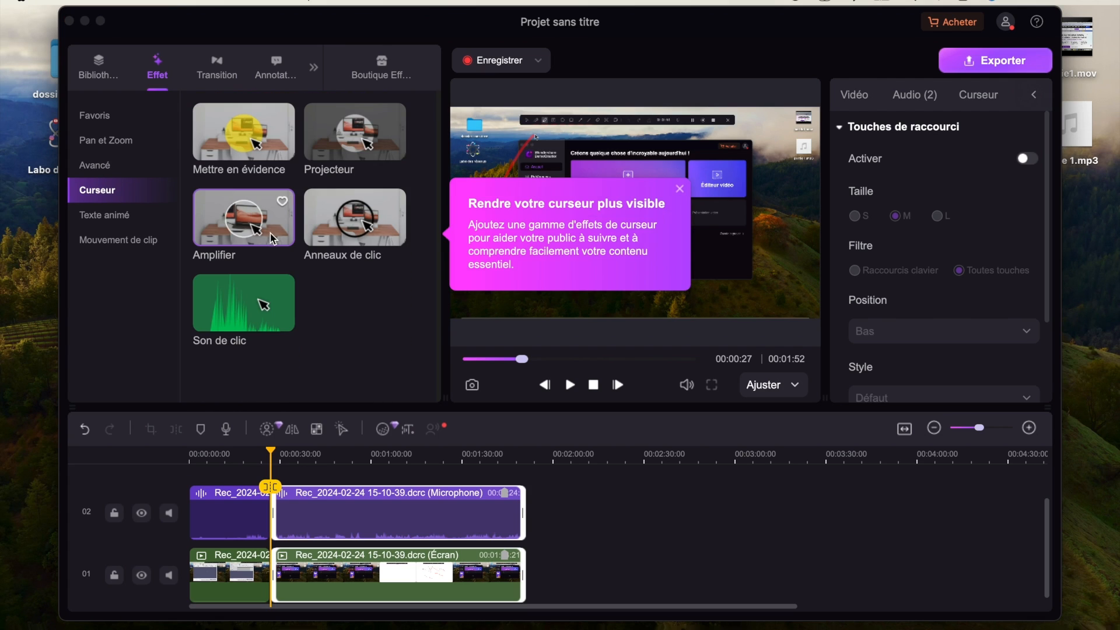
click(241, 217)
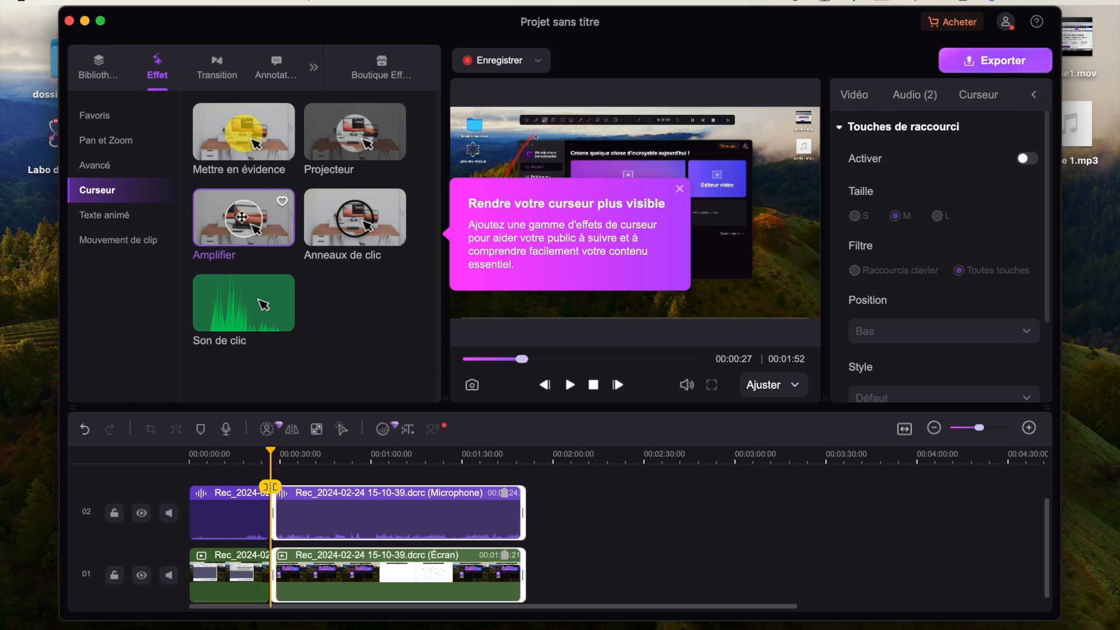
drag(312, 295, 315, 513)
click(125, 220)
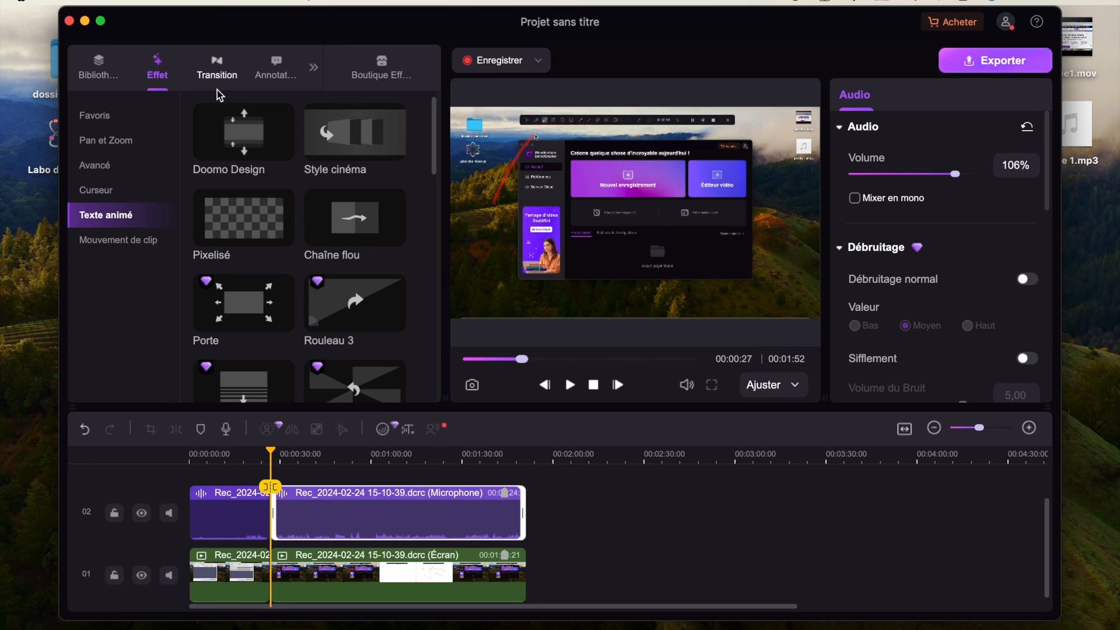
- Place the rightward Rouleau Simple transition from De Base between the two screen clips and preview it
click(217, 69)
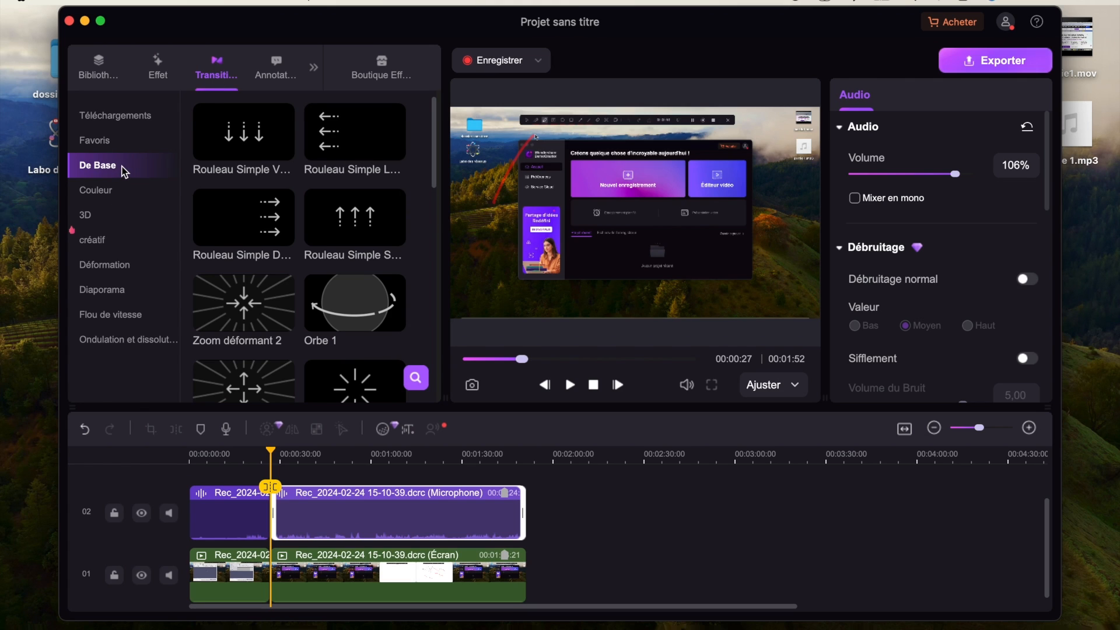
click(115, 194)
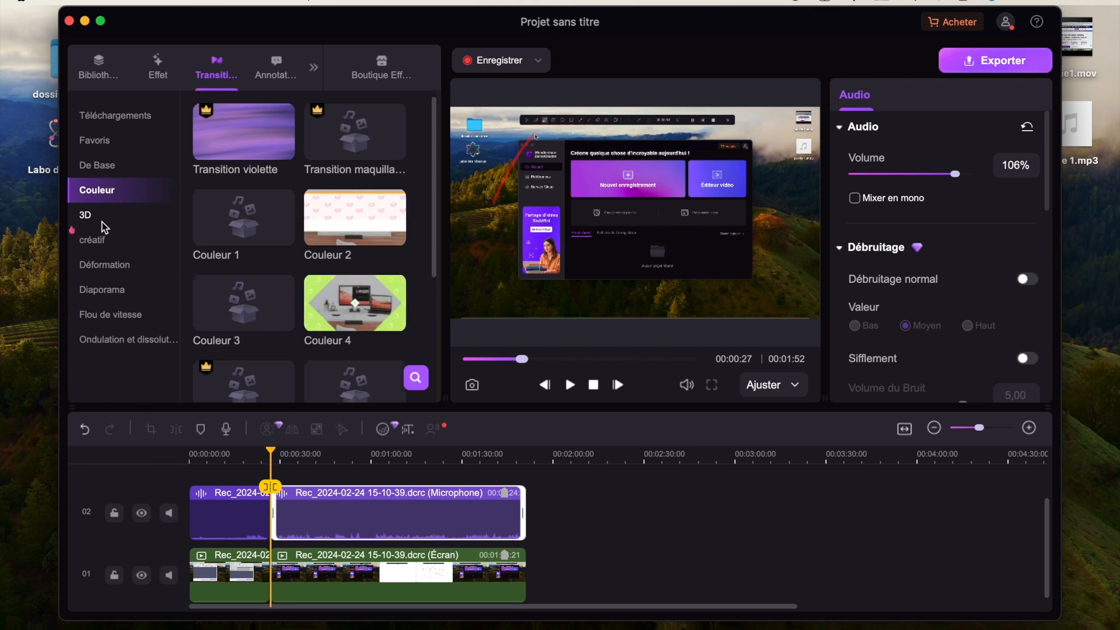
click(101, 219)
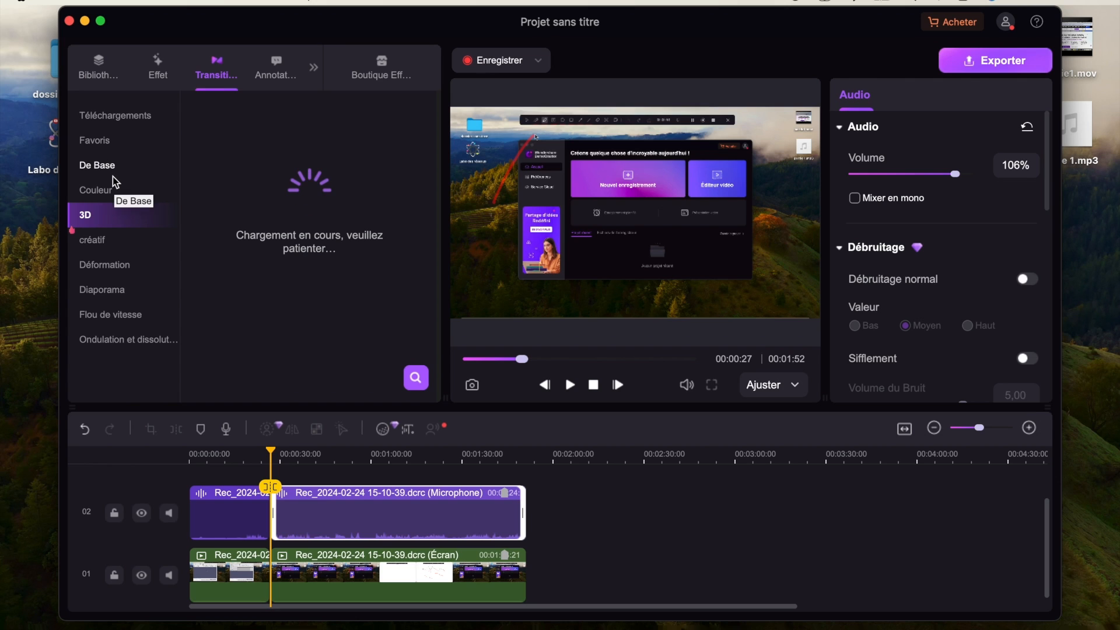
click(103, 165)
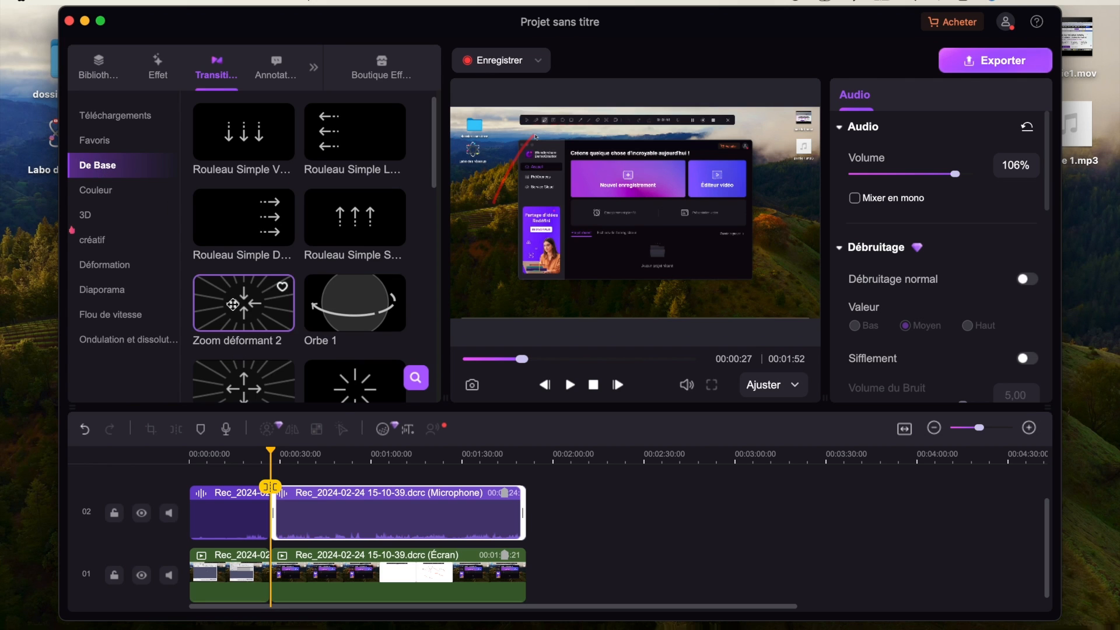
drag(244, 217, 272, 575)
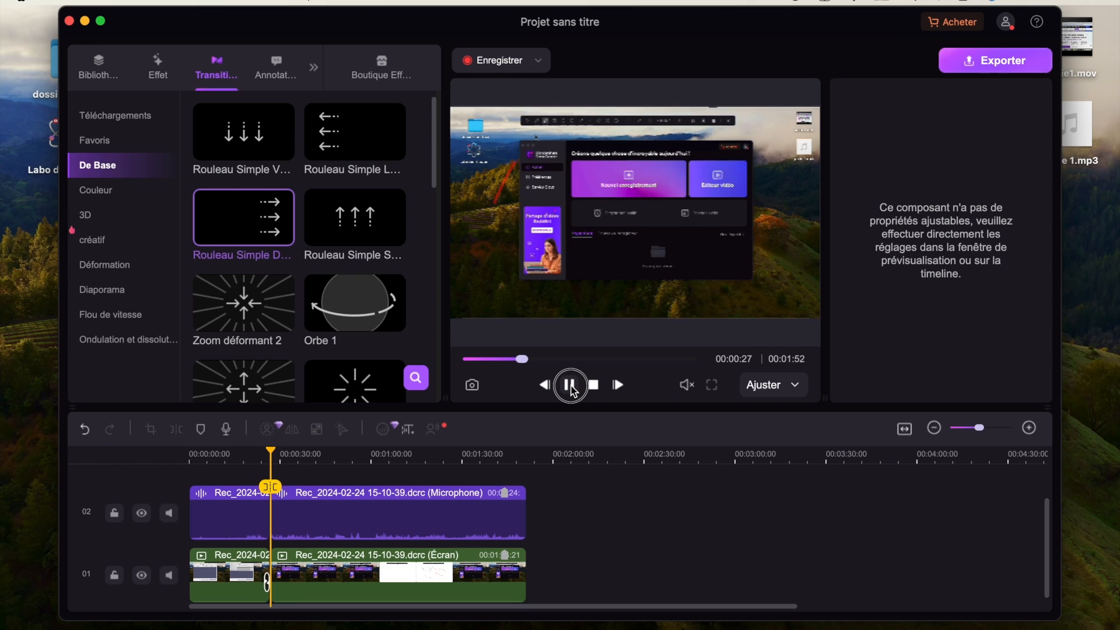
click(571, 389)
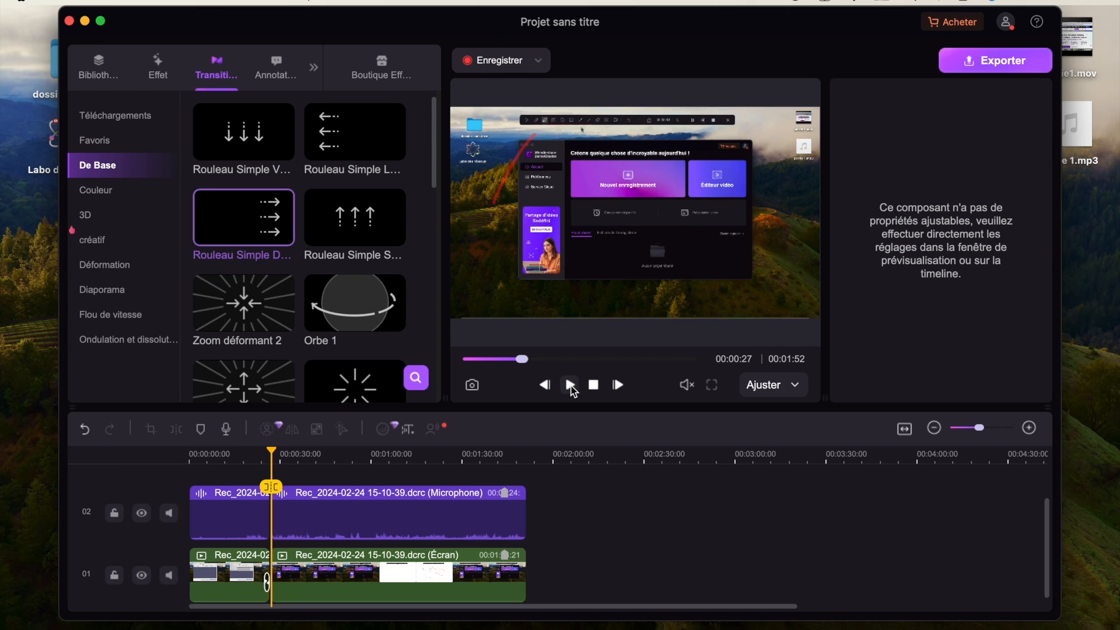
- Add the Boîte de dialogue 4 text annotation on track 03 just before 00:01:00 and move the playhead to 00:00:50
click(278, 70)
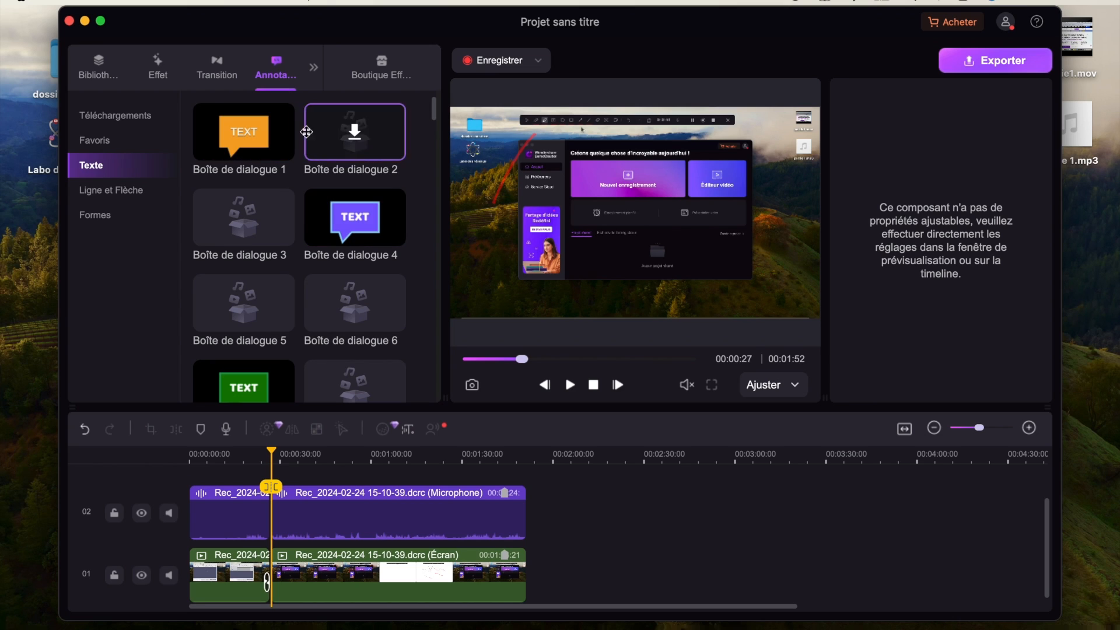
mouse_move(358, 214)
mouse_down()
mouse_move(558, 292)
mouse_move(375, 455)
mouse_move(367, 513)
mouse_up()
click(364, 527)
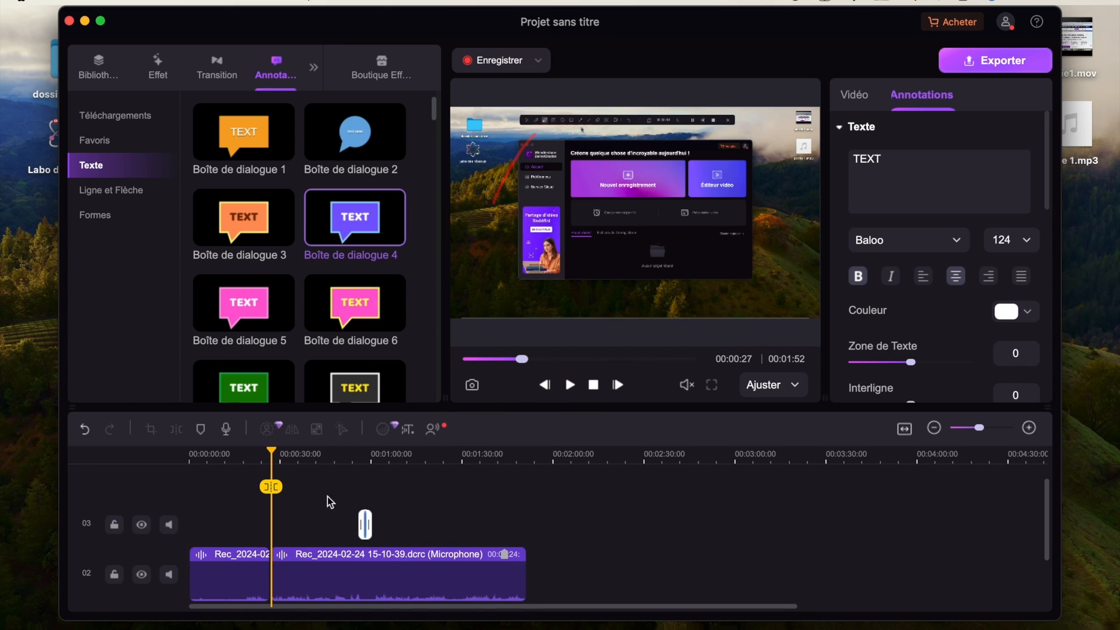
click(363, 490)
drag(376, 496, 341, 493)
- Browse the Ligne et Flèche, Formes and Favoris annotation categories
click(111, 190)
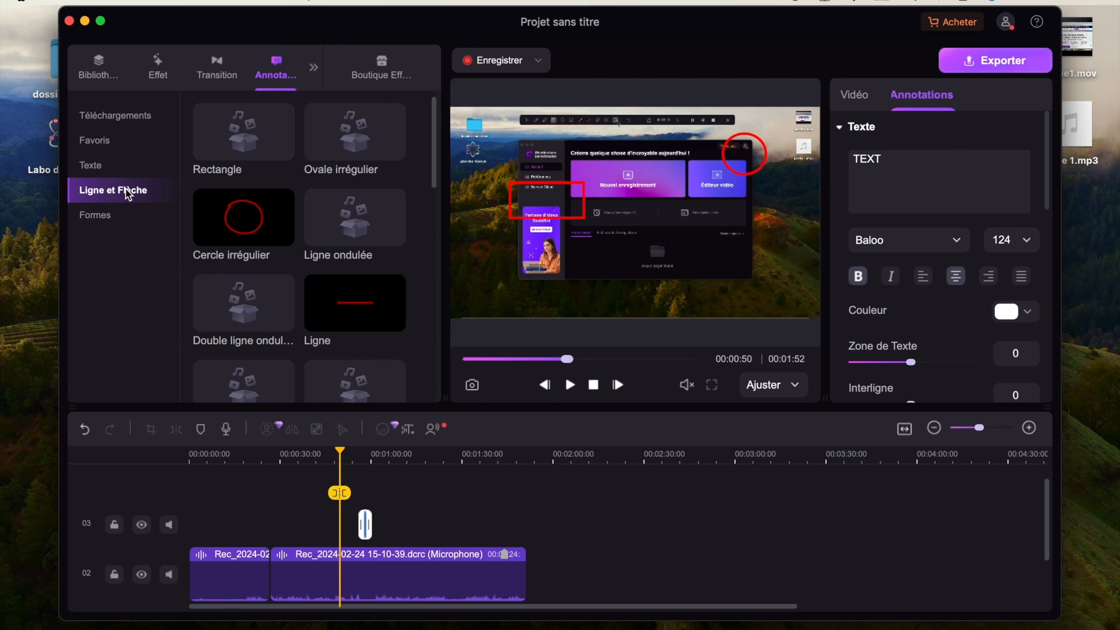
click(106, 215)
click(96, 140)
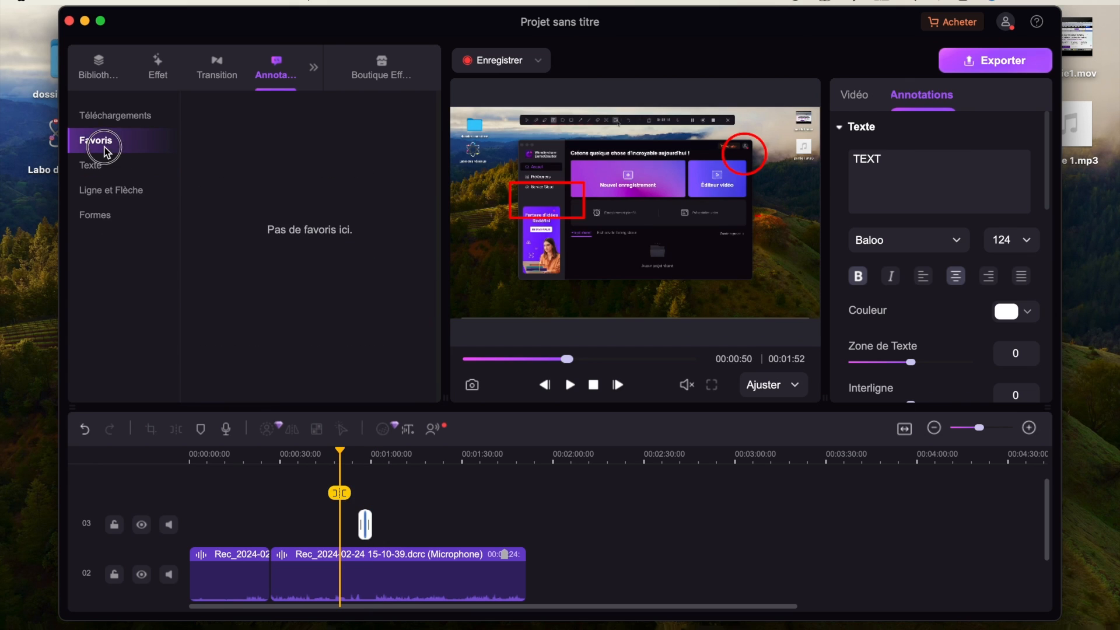
- Look through the captions, stickers, filters and sound libraries and the Boutique Effets Spéciaux packs
click(313, 68)
click(354, 115)
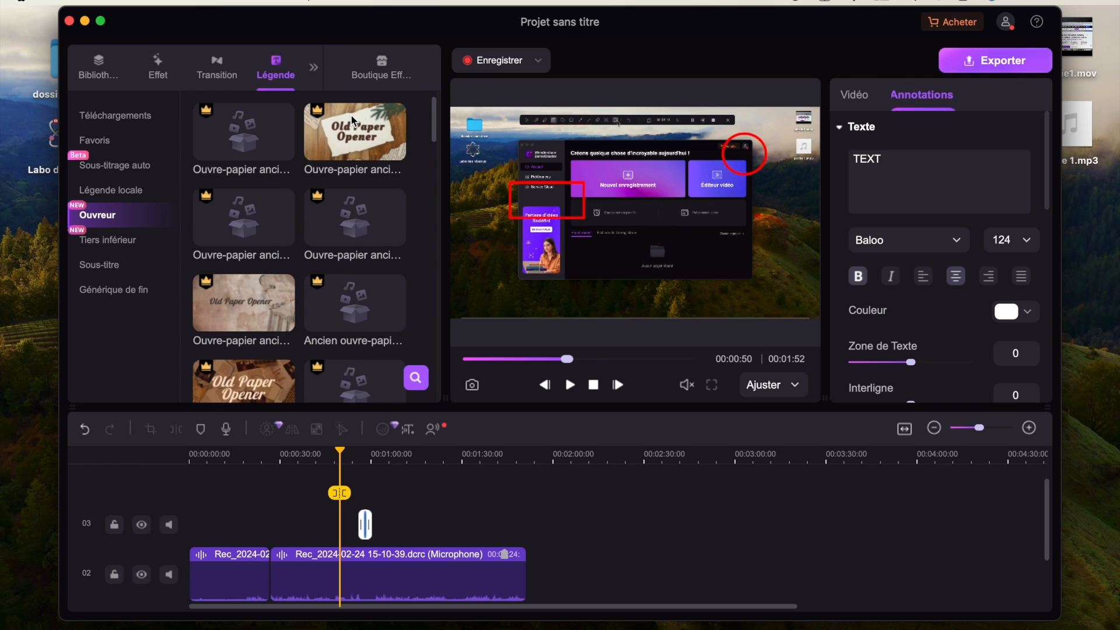
click(313, 72)
click(358, 135)
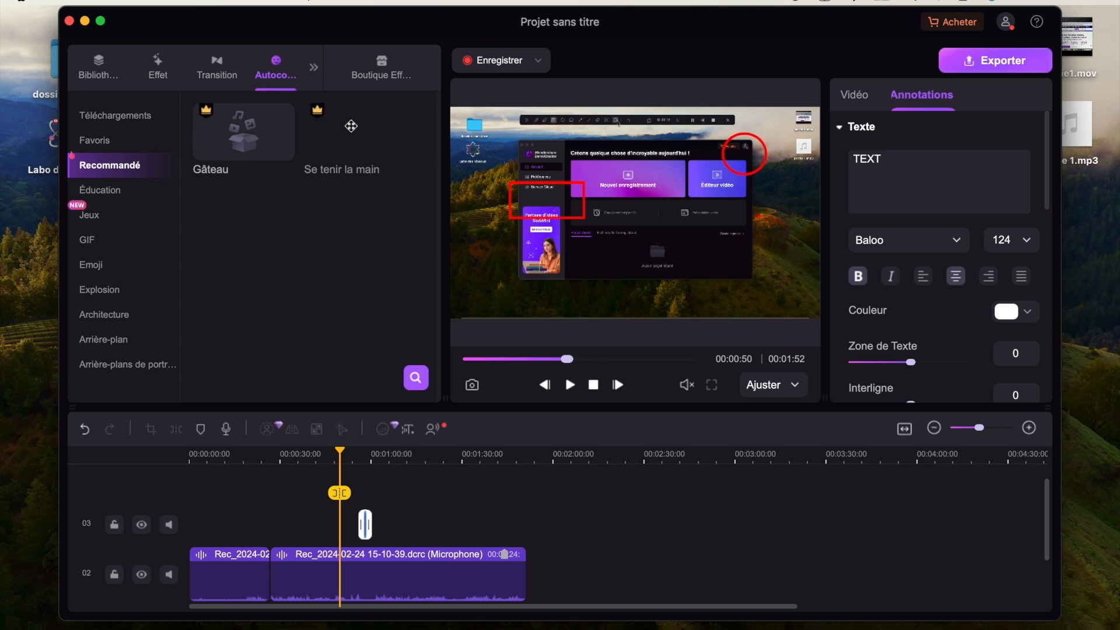
click(313, 68)
click(356, 157)
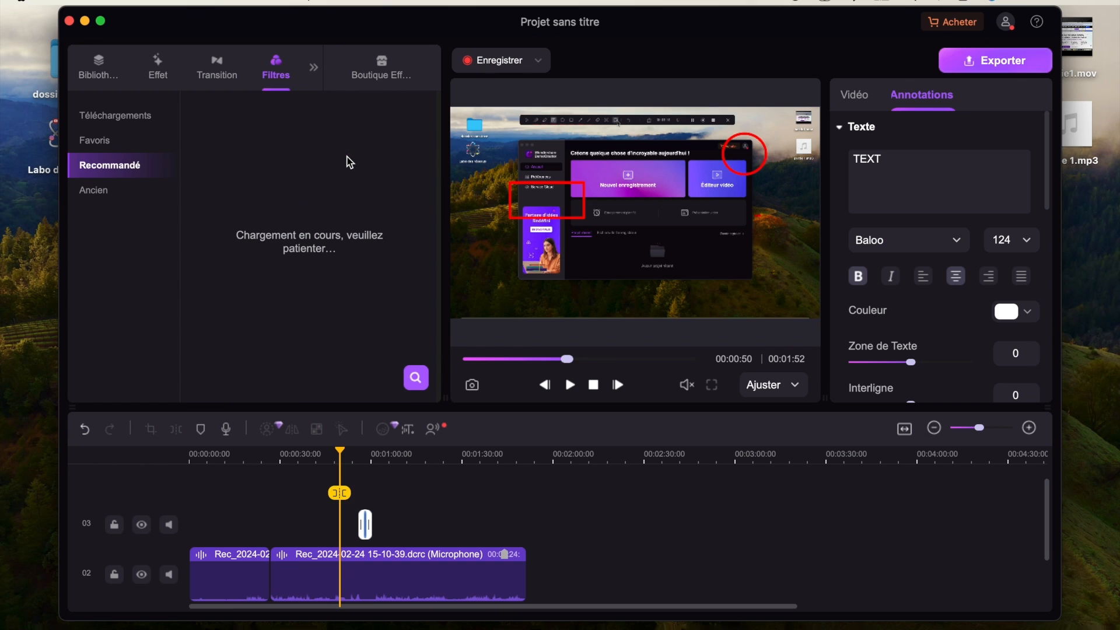
click(315, 67)
click(357, 176)
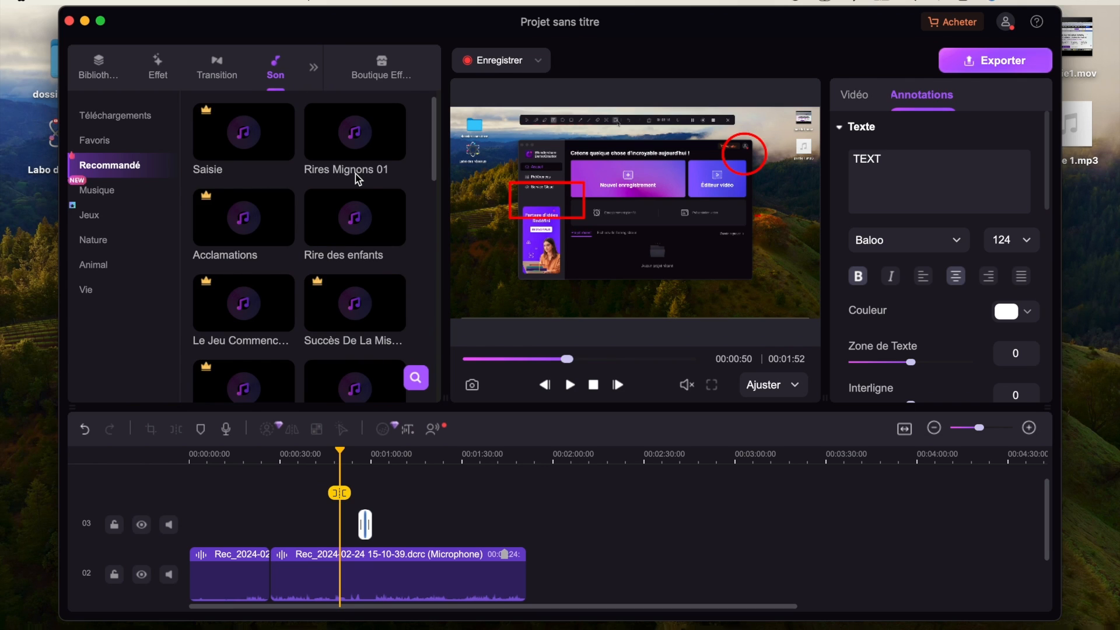
click(382, 67)
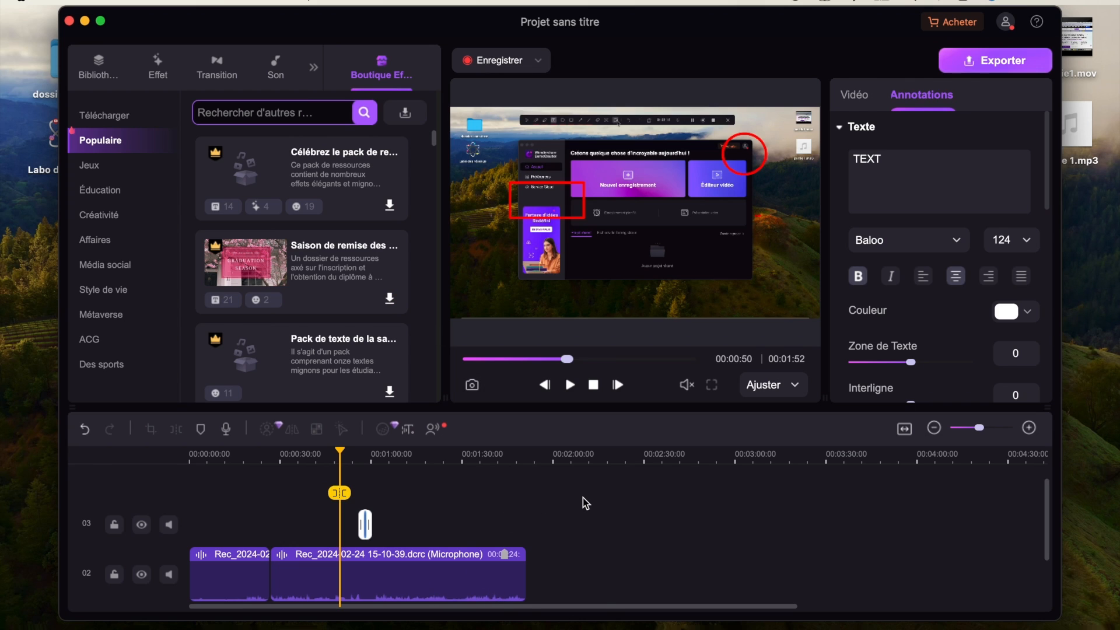
mouse_move(567, 361)
mouse_down()
mouse_move(662, 368)
mouse_move(567, 360)
mouse_up()
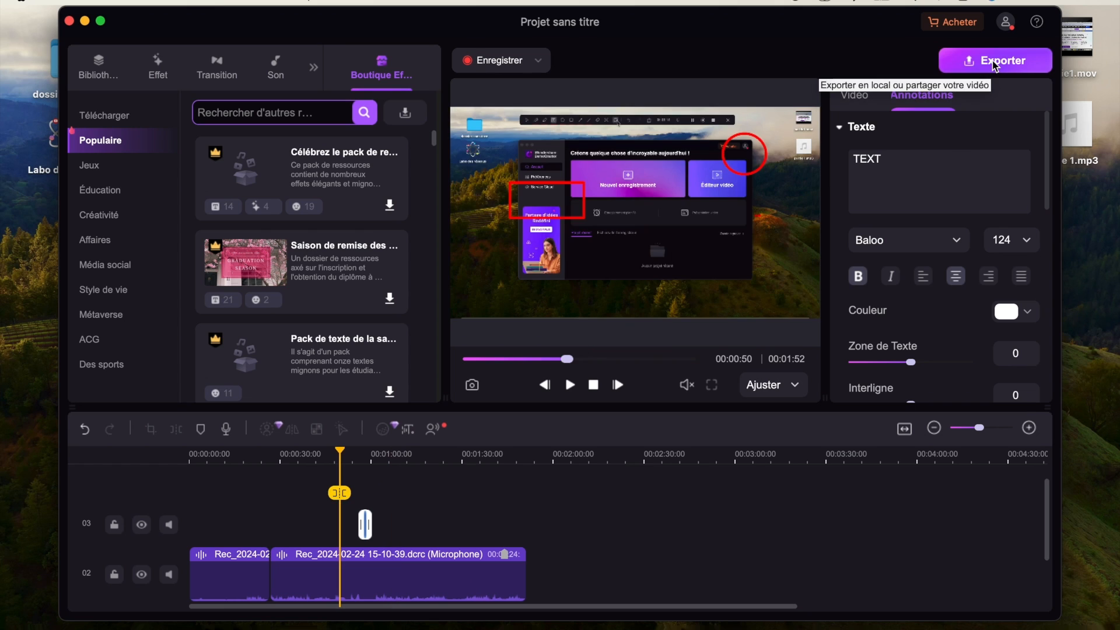
- Start exporting the project to the computer as MOV, checking the format list and the video and audio encoding parameters
click(995, 60)
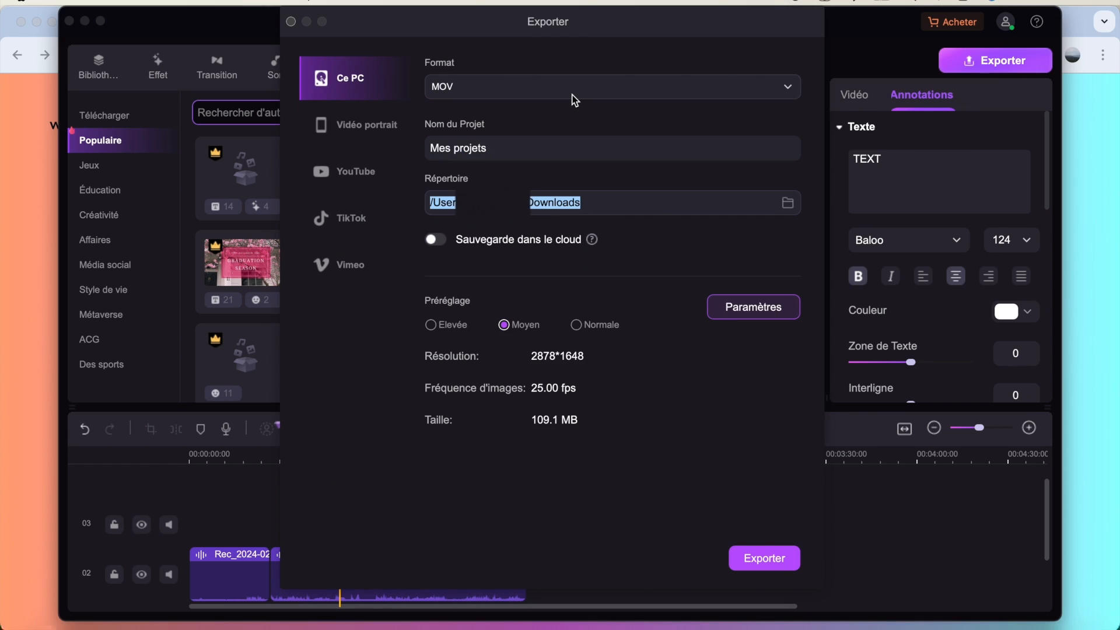
click(572, 98)
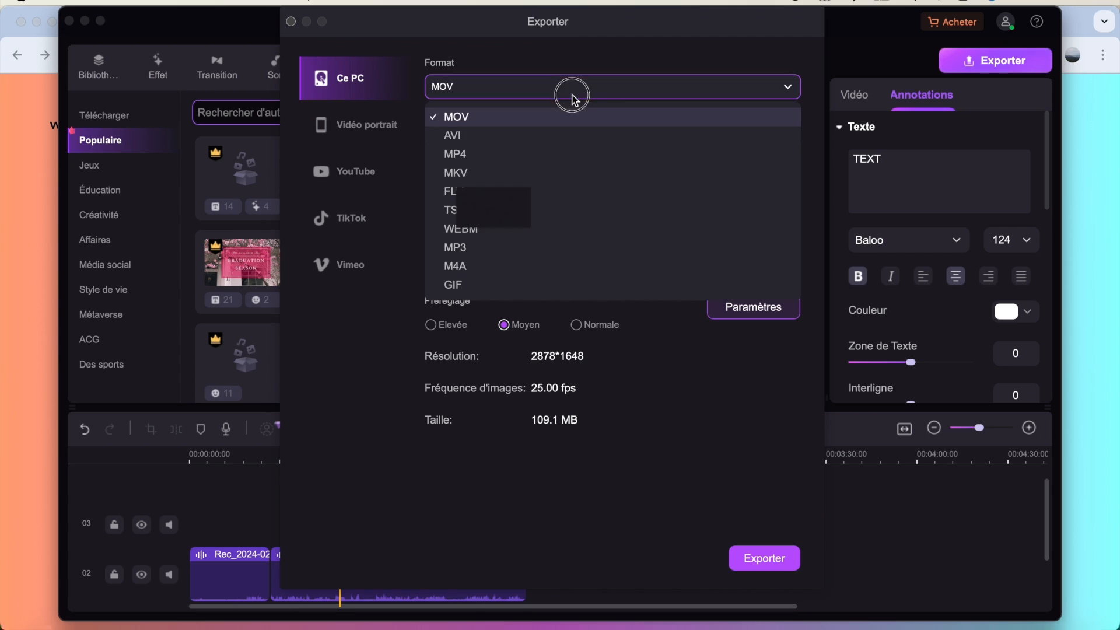
click(578, 95)
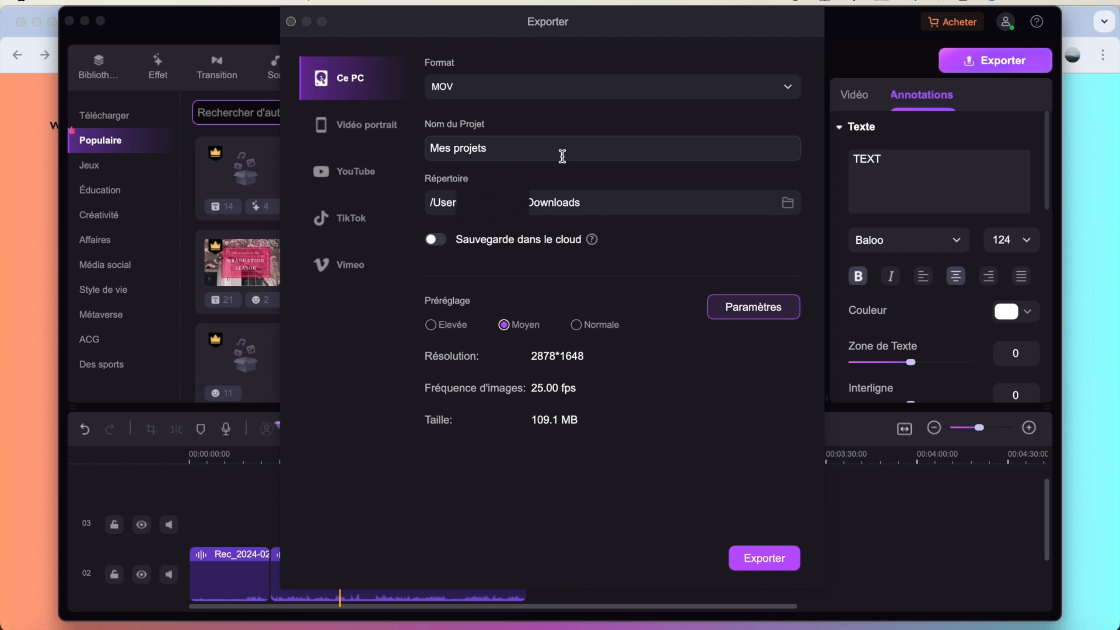
click(761, 317)
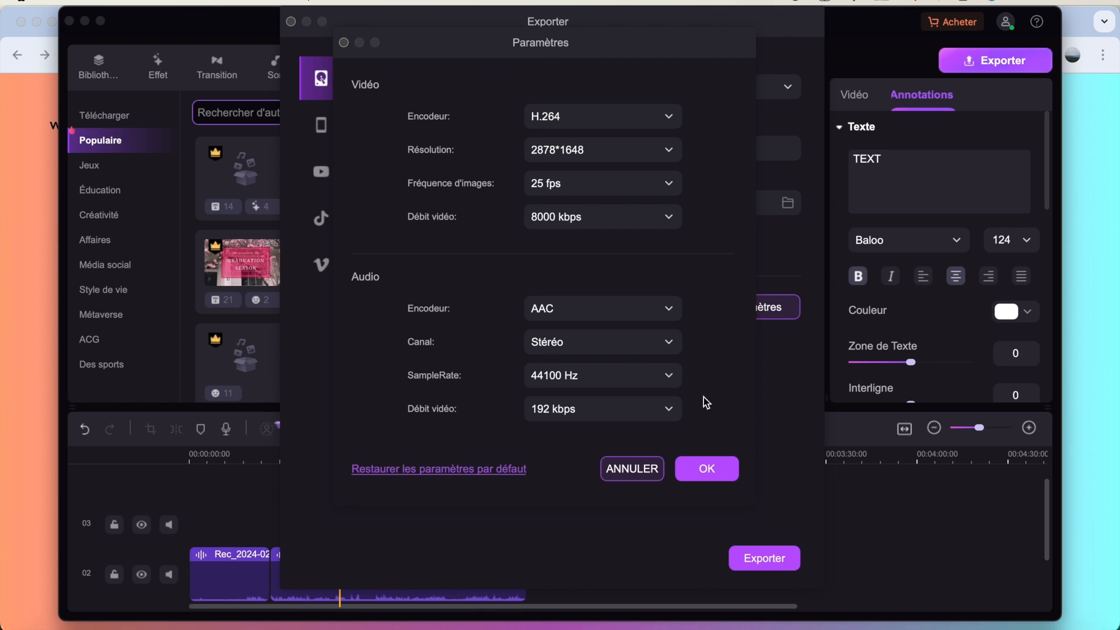
click(644, 469)
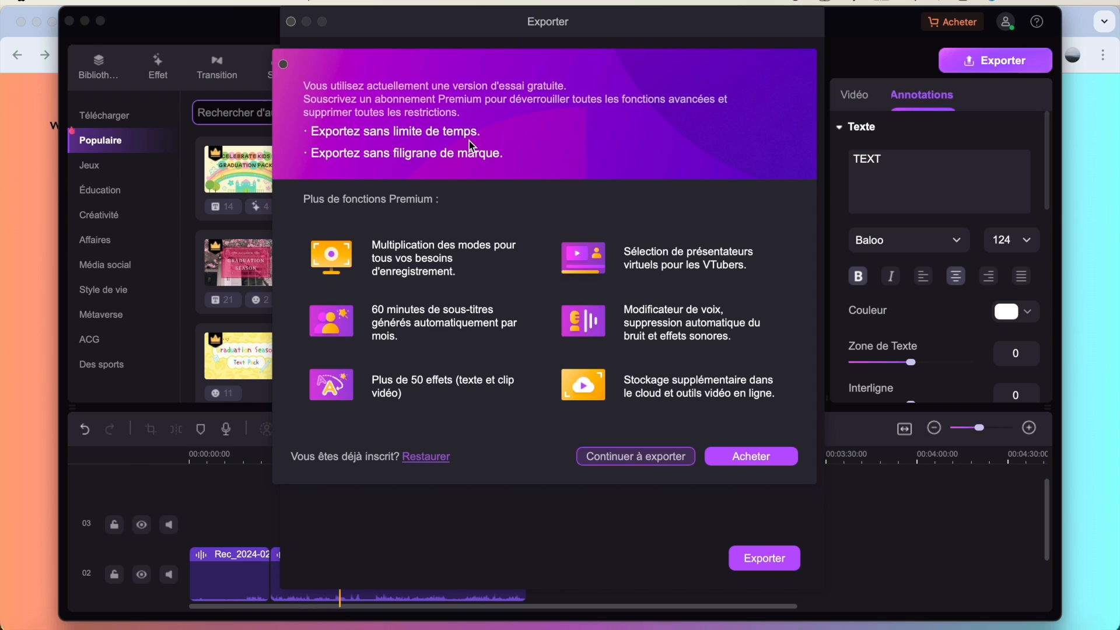
- Switch to the browser and examine the UniConverter for Mac pricing plans for individuals
click(419, 166)
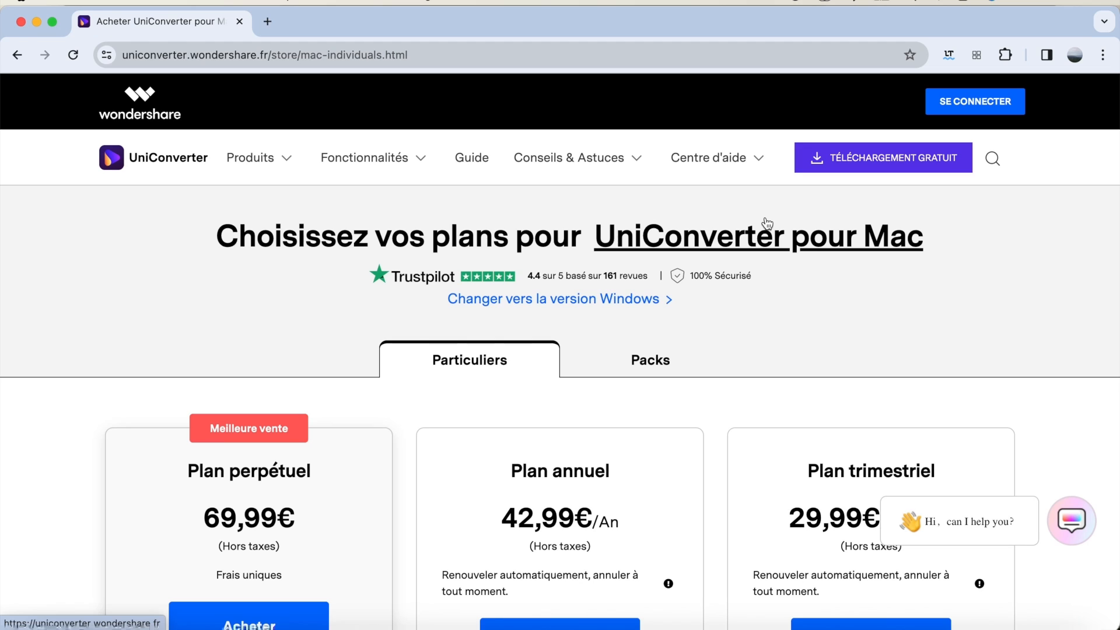
scroll(730, 281, down, 5)
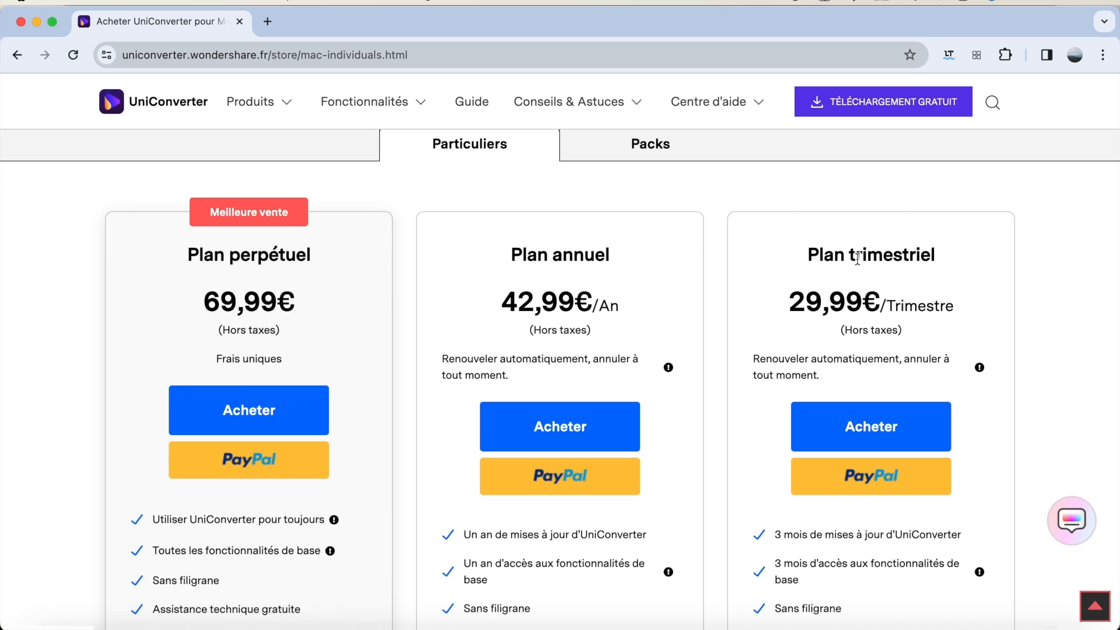
scroll(869, 268, down, 4)
scroll(858, 265, up, 2)
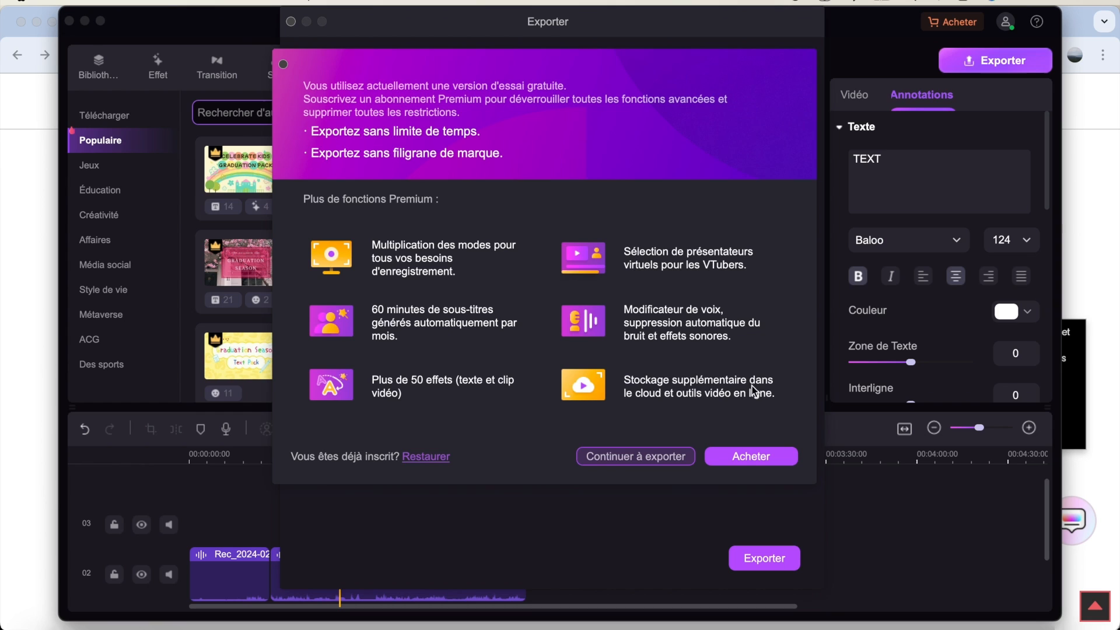
- Return to DemoCreator and continue exporting Mes projets.mov with the free trial version
click(648, 458)
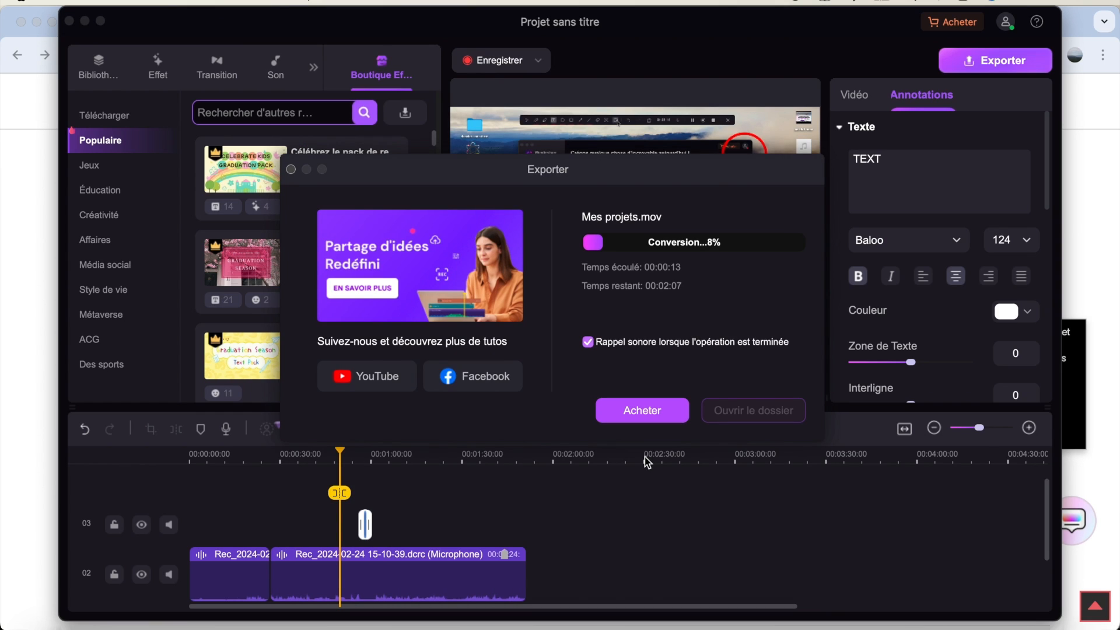